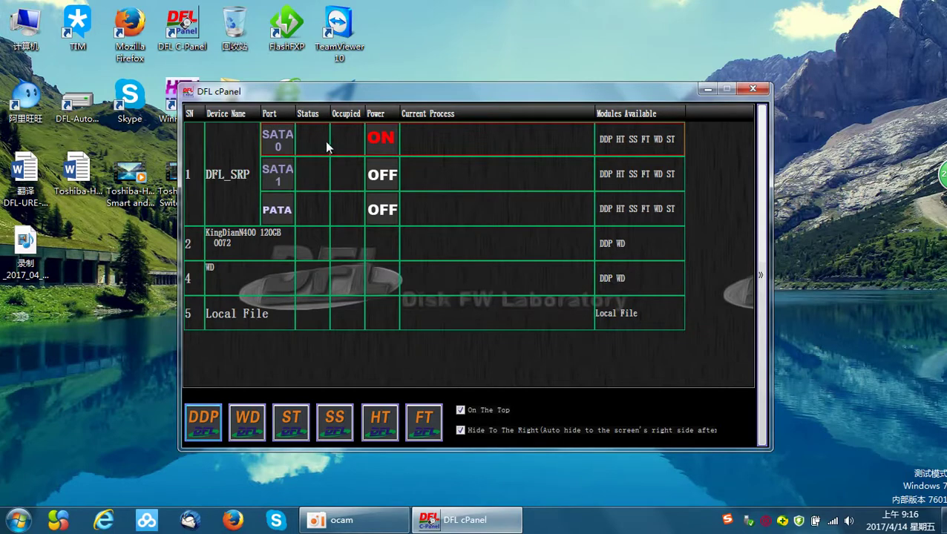
Open the FT module on the SATA 0 port and start the Toshiba drive tool.
{"action": "double_click", "coordinate": [327, 146]}
{"action": "left_click", "coordinate": [589, 261]}
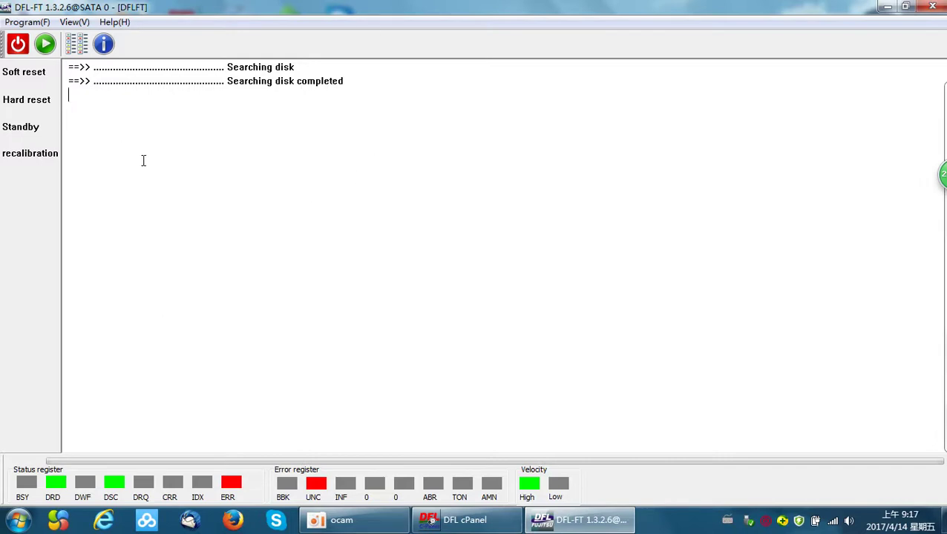
{"action": "left_click", "coordinate": [45, 46]}
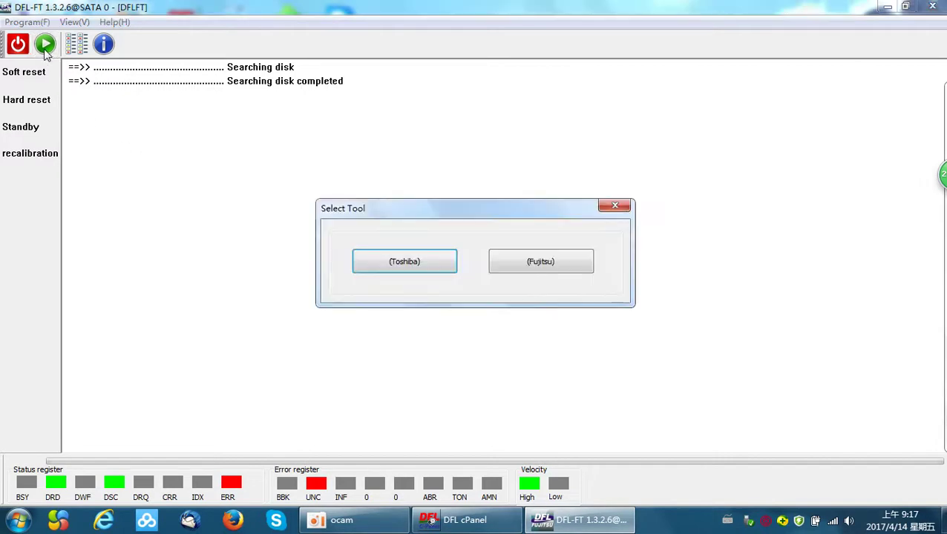
{"action": "left_click", "coordinate": [393, 261]}
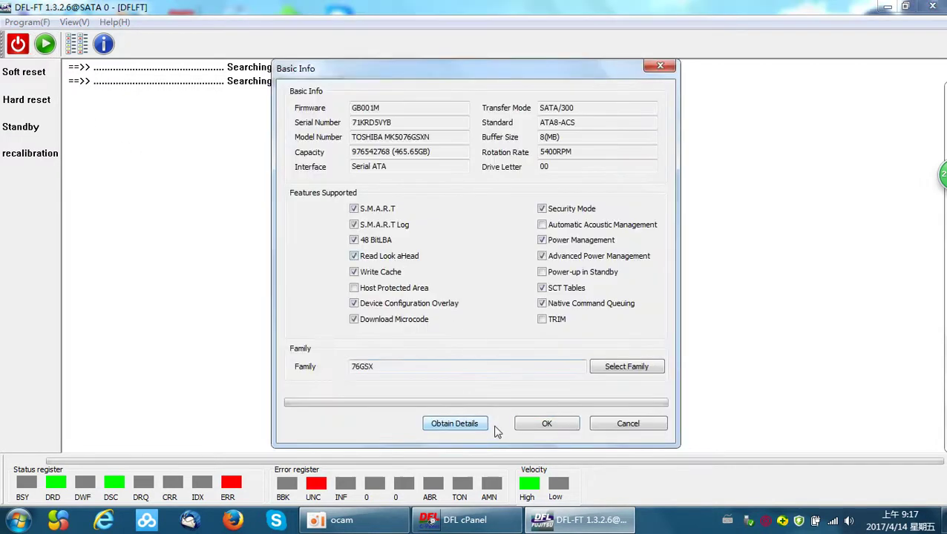
Accept the drive's basic info, continue with the non-empty task directory, and connect using only ATA.
{"action": "left_click", "coordinate": [553, 424]}
{"action": "left_click", "coordinate": [597, 363]}
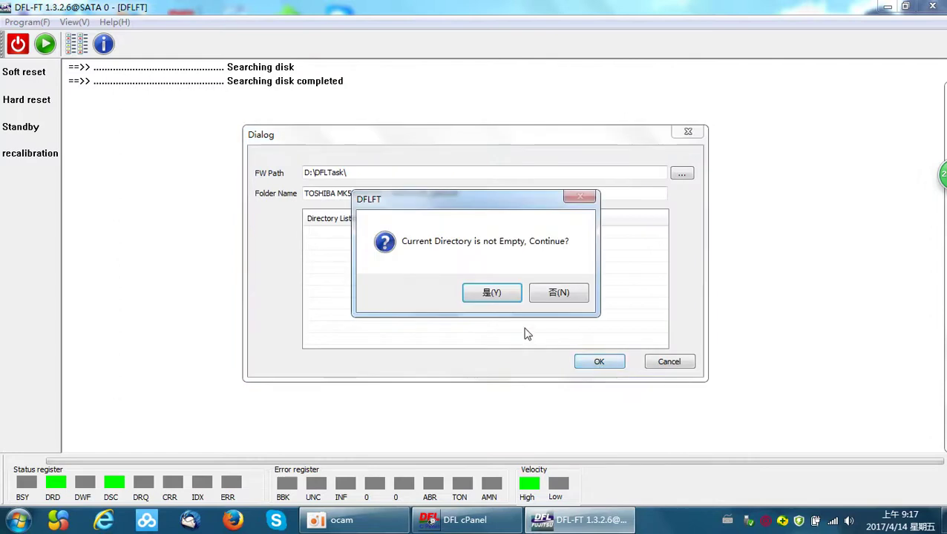
{"action": "left_click", "coordinate": [492, 294]}
{"action": "left_click", "coordinate": [372, 280]}
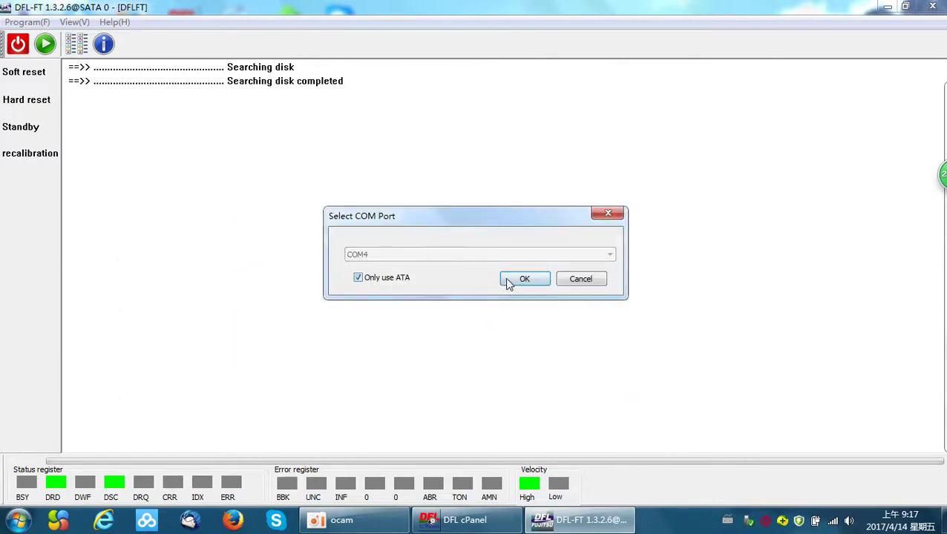
{"action": "left_click", "coordinate": [525, 279]}
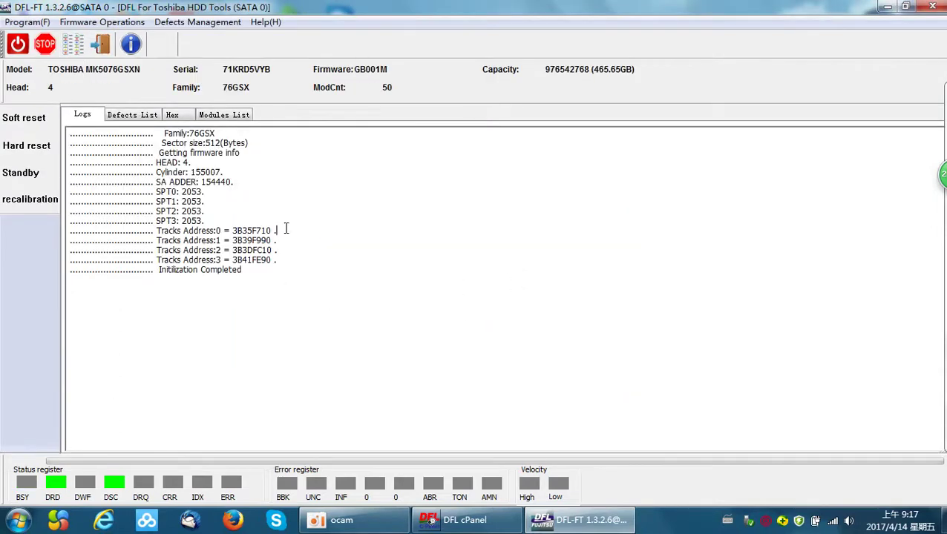
Reset the S.M.A.R.T. data of the Toshiba drive.
{"action": "left_click", "coordinate": [198, 23]}
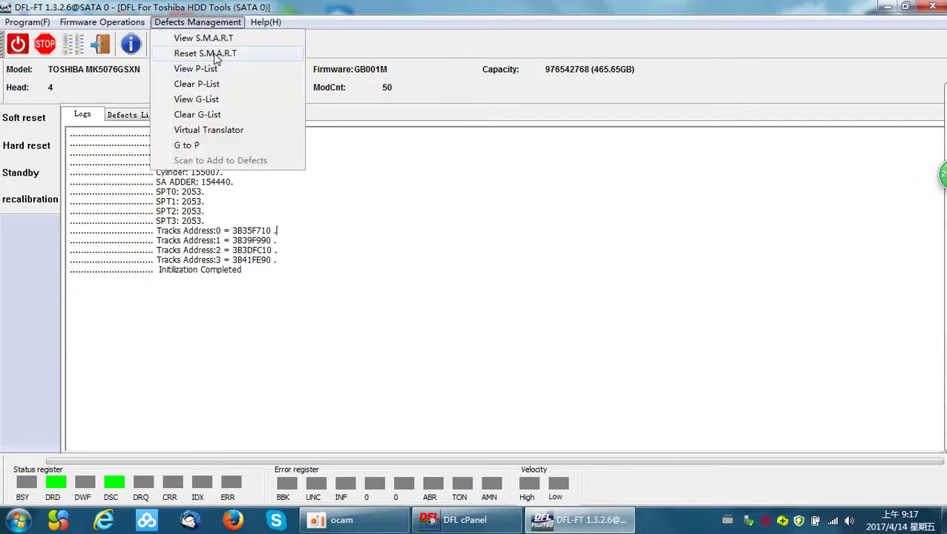
{"action": "left_click", "coordinate": [215, 53]}
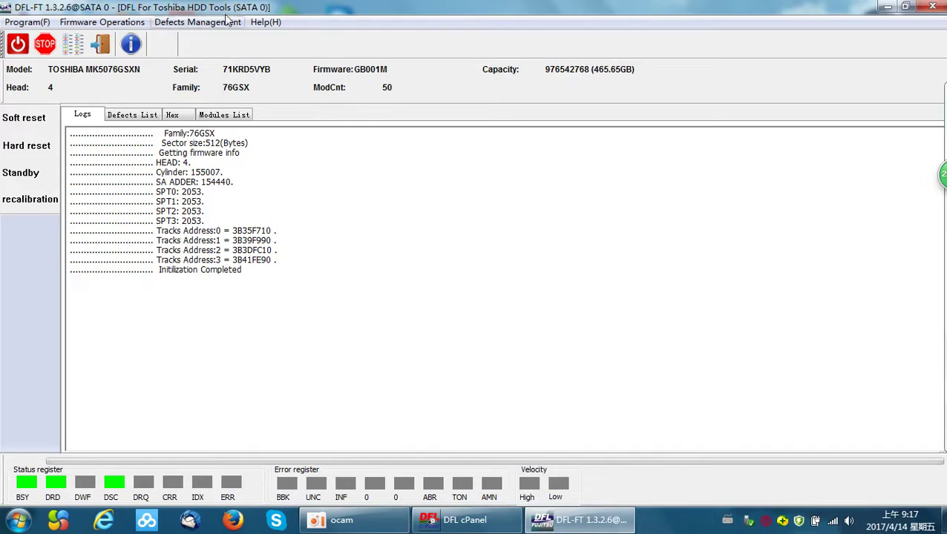
{"action": "left_click", "coordinate": [239, 271]}
{"action": "left_click_drag", "start_coordinate": [156, 270], "coordinate": [285, 274]}
{"action": "left_click", "coordinate": [282, 288]}
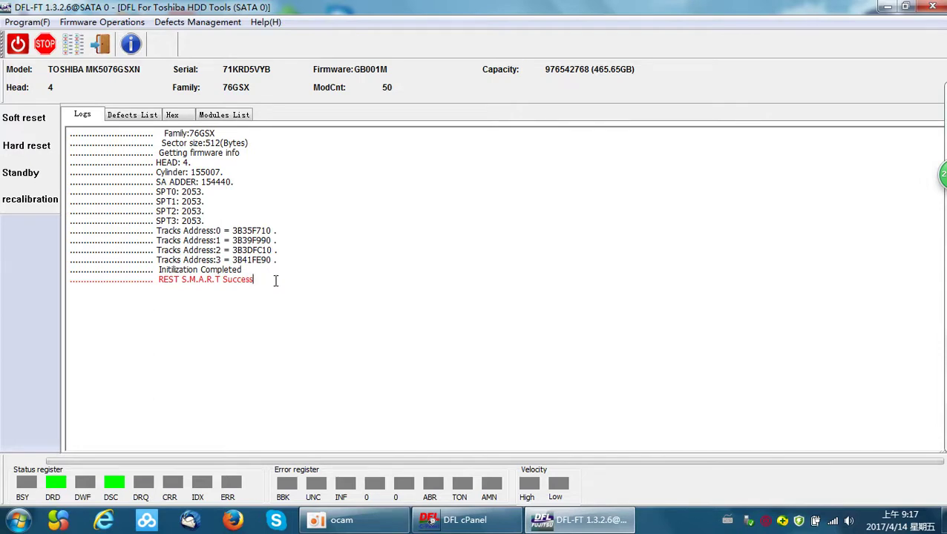
Exit the Toshiba tool and open the scan settings in the disk scan utility.
{"action": "left_click", "coordinate": [107, 47]}
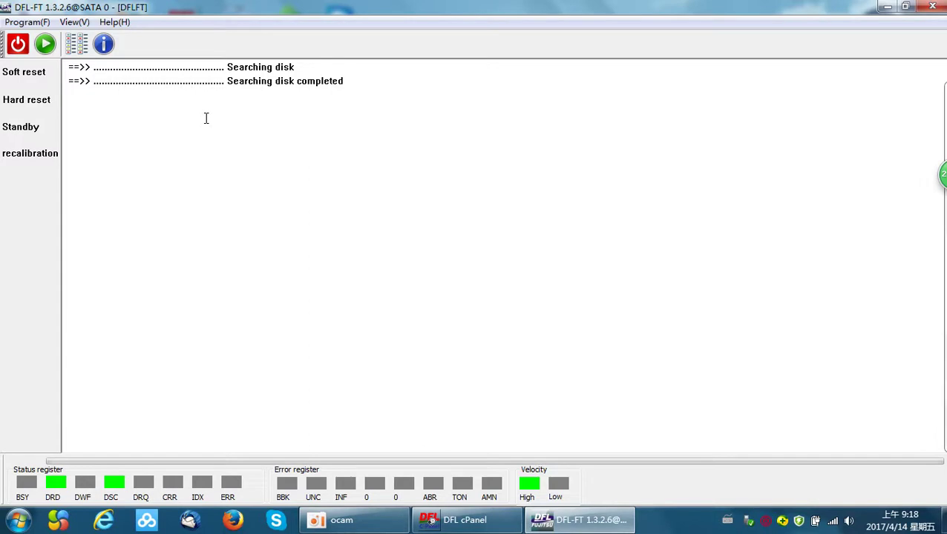
{"action": "left_click", "coordinate": [76, 46]}
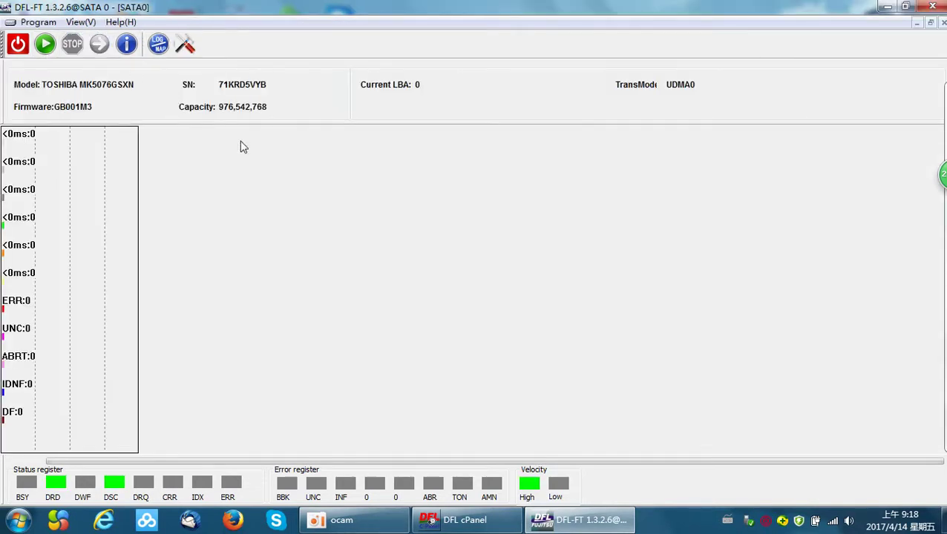
{"action": "left_click", "coordinate": [186, 44]}
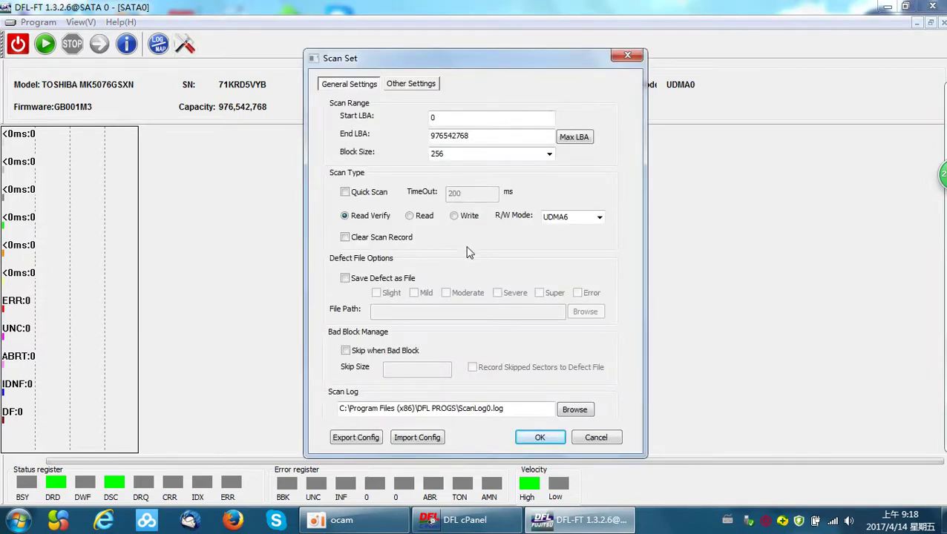
Enable saving defects as a file for Moderate, Severe, Super and Error blocks, and review the delay thresholds.
{"action": "left_click", "coordinate": [345, 278]}
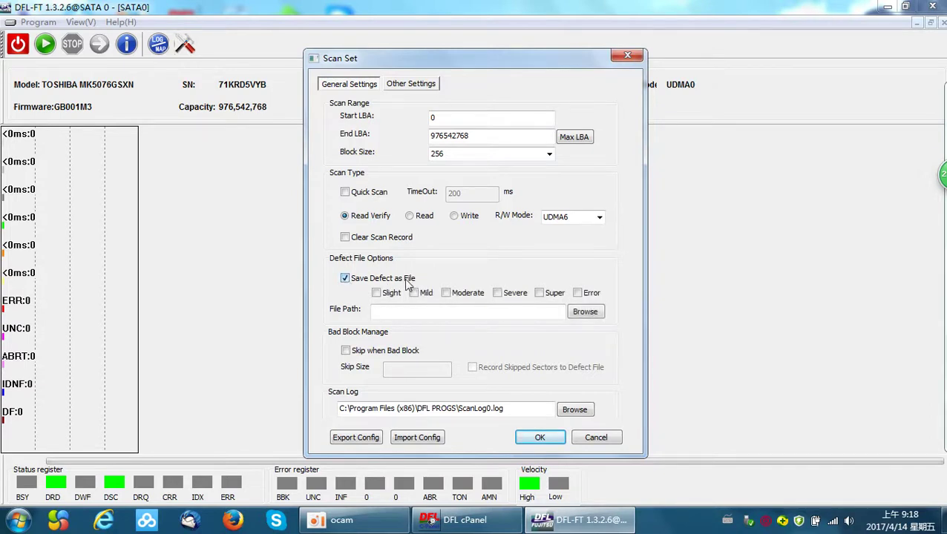
{"action": "left_click_drag", "start_coordinate": [475, 59], "coordinate": [439, 42]}
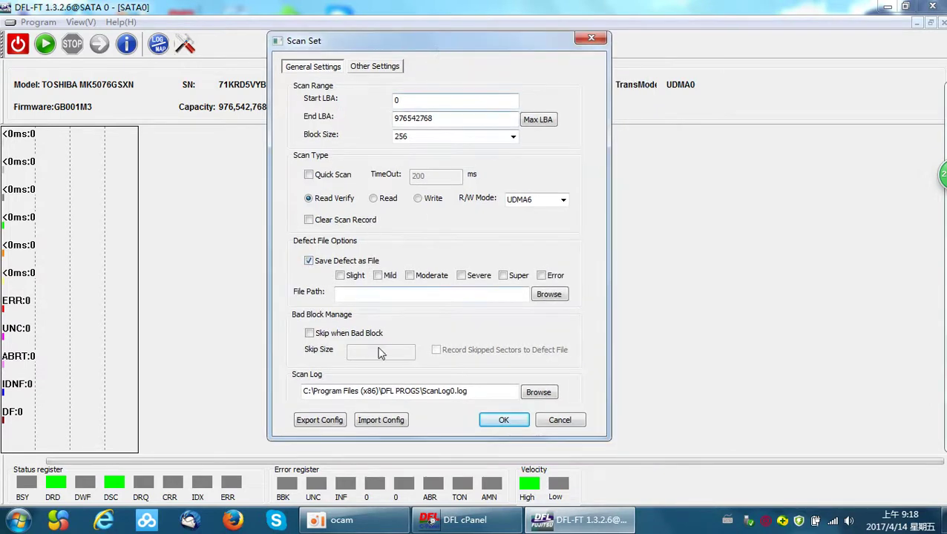
{"action": "left_click", "coordinate": [542, 276]}
{"action": "left_click", "coordinate": [503, 277]}
{"action": "left_click", "coordinate": [462, 277]}
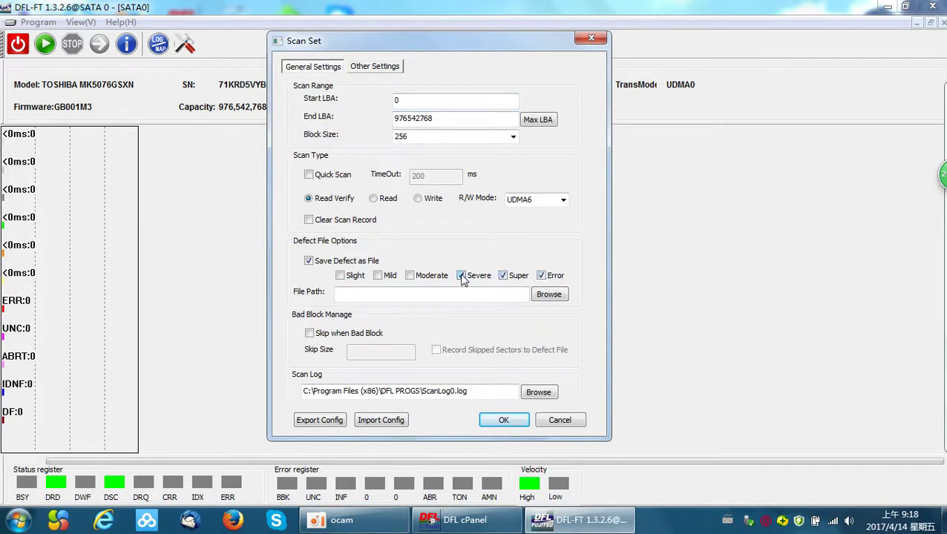
{"action": "left_click", "coordinate": [411, 276]}
{"action": "left_click", "coordinate": [378, 68]}
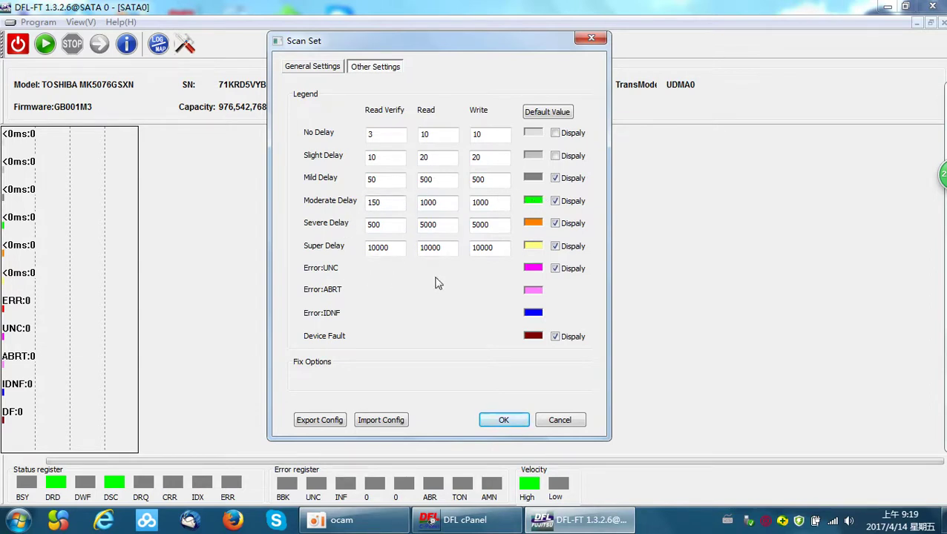
{"action": "left_click", "coordinate": [326, 67]}
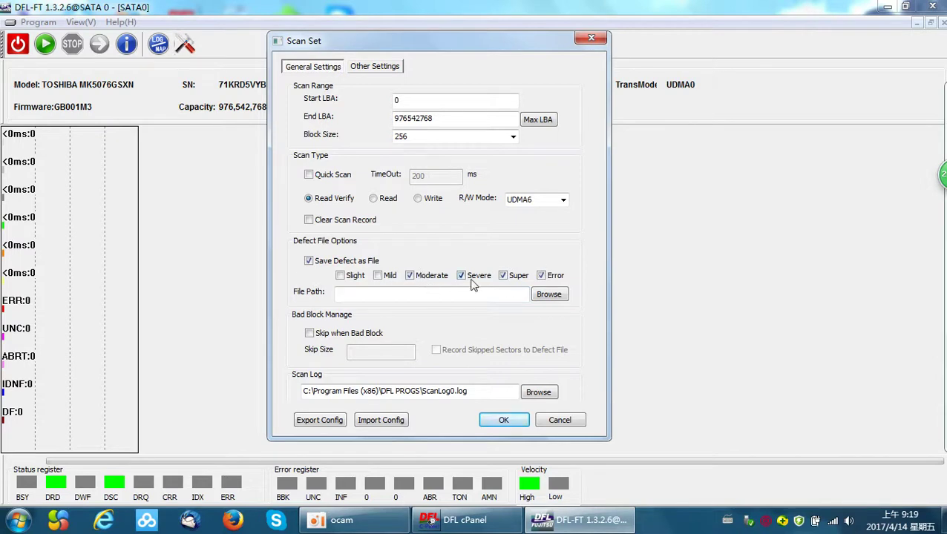
Set the defect file to Toshiba-mk on the desktop and apply the scan settings, continuing with the existing log file.
{"action": "left_click", "coordinate": [550, 294]}
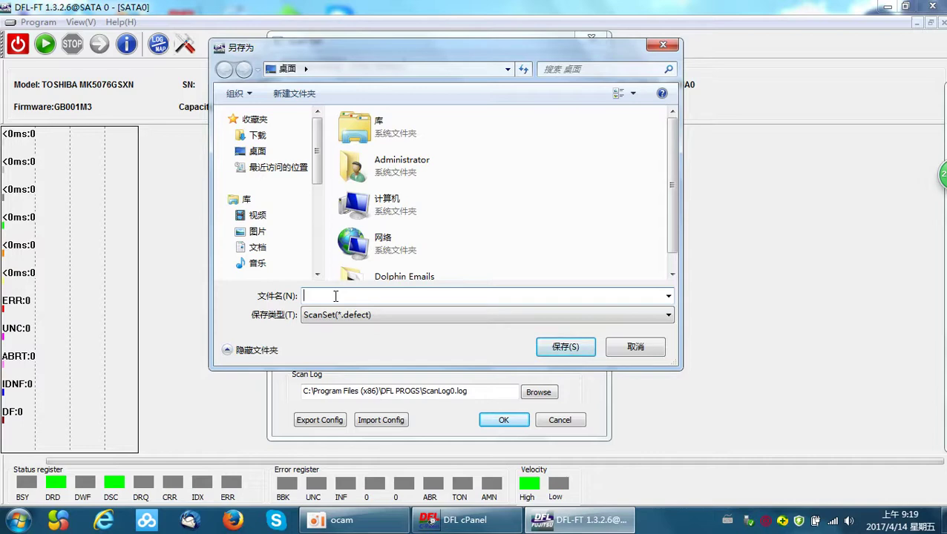
{"action": "type", "text": "Toshia"}
{"action": "key", "text": "BackSpace"}
{"action": "type", "text": "ba-mk"}
{"action": "left_click", "coordinate": [563, 348]}
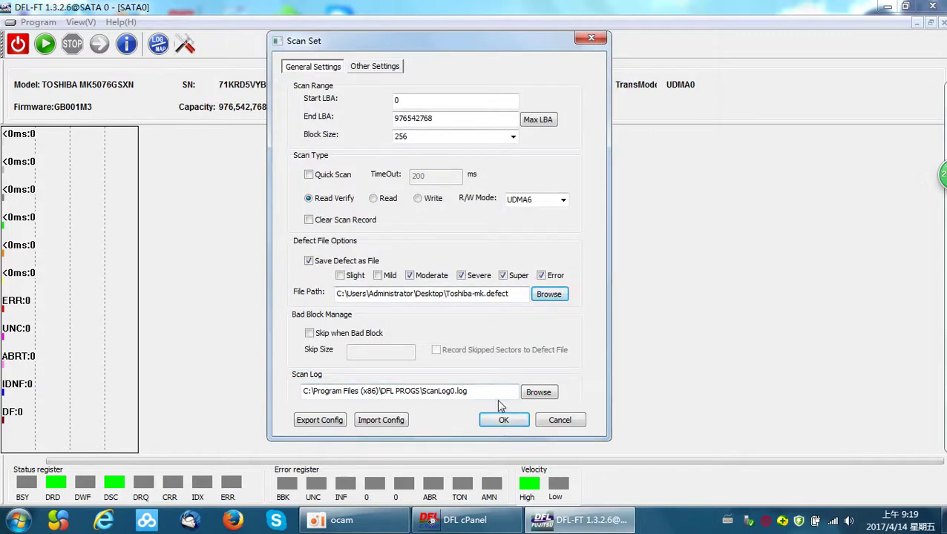
{"action": "left_click", "coordinate": [504, 420]}
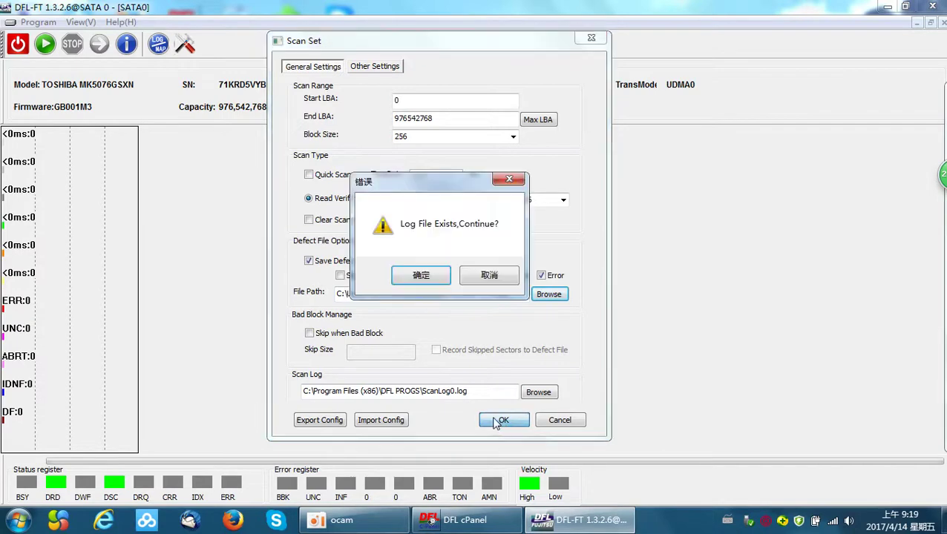
{"action": "left_click", "coordinate": [420, 276]}
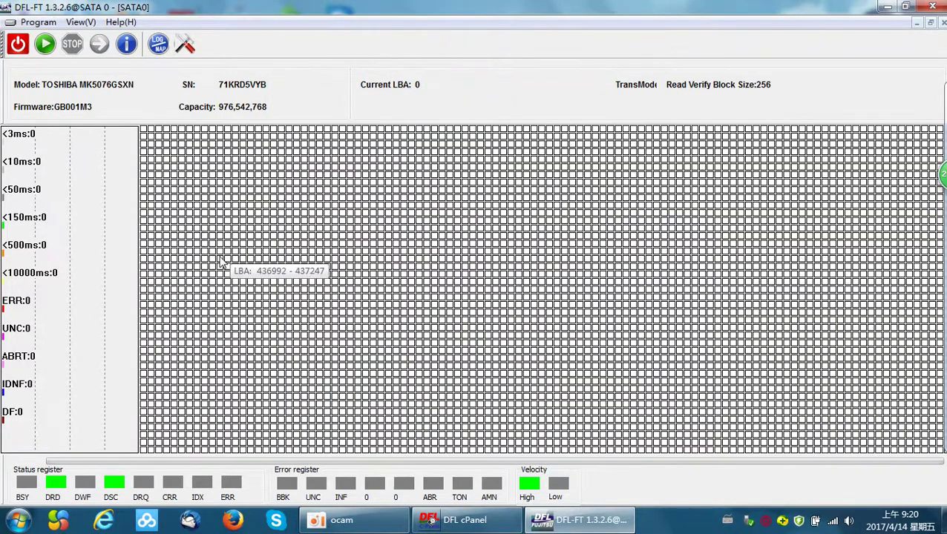
Try a read verify scan, stop it, and power-cycle the drive.
{"action": "left_click", "coordinate": [44, 44]}
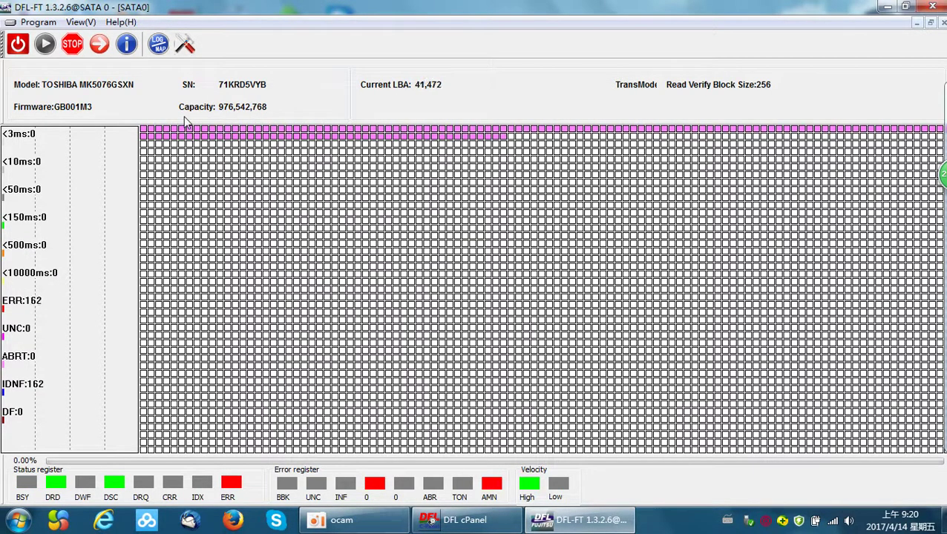
{"action": "left_click", "coordinate": [73, 46]}
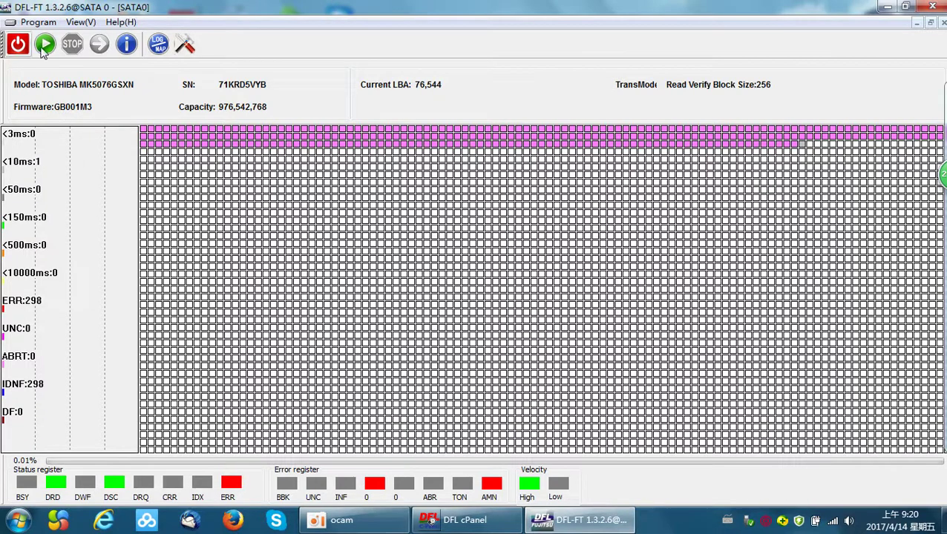
{"action": "left_click", "coordinate": [15, 43]}
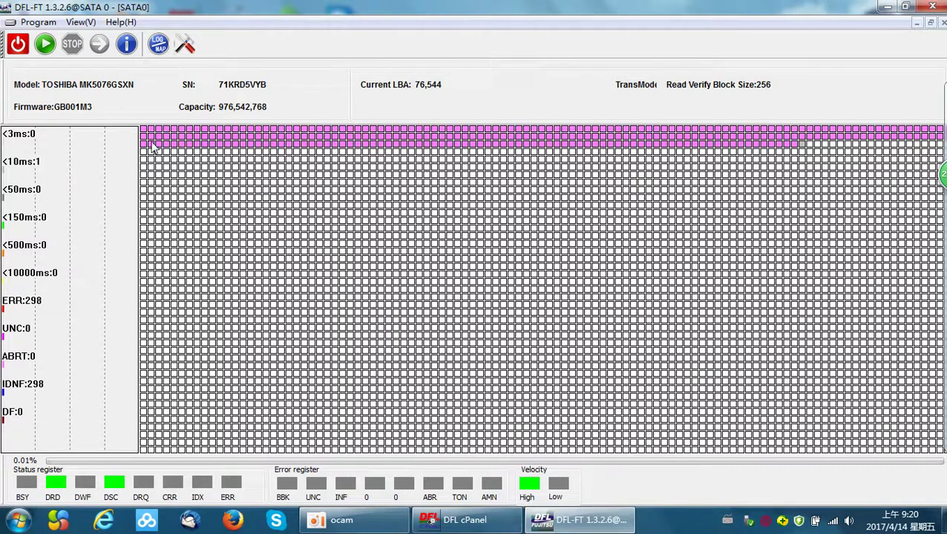
Start the read verify scan again and check its progress in DFL cPanel.
{"action": "left_click", "coordinate": [45, 44]}
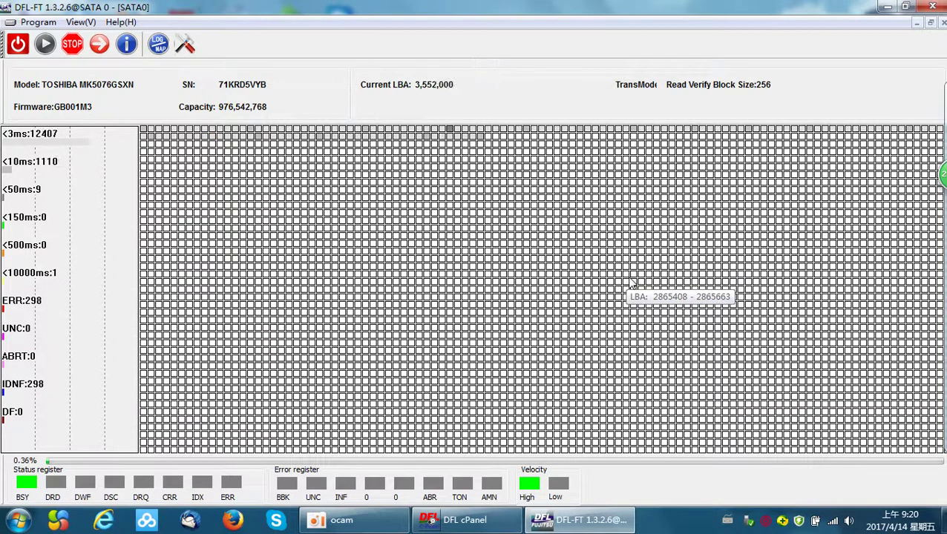
{"action": "mouse_move", "coordinate": [941, 178]}
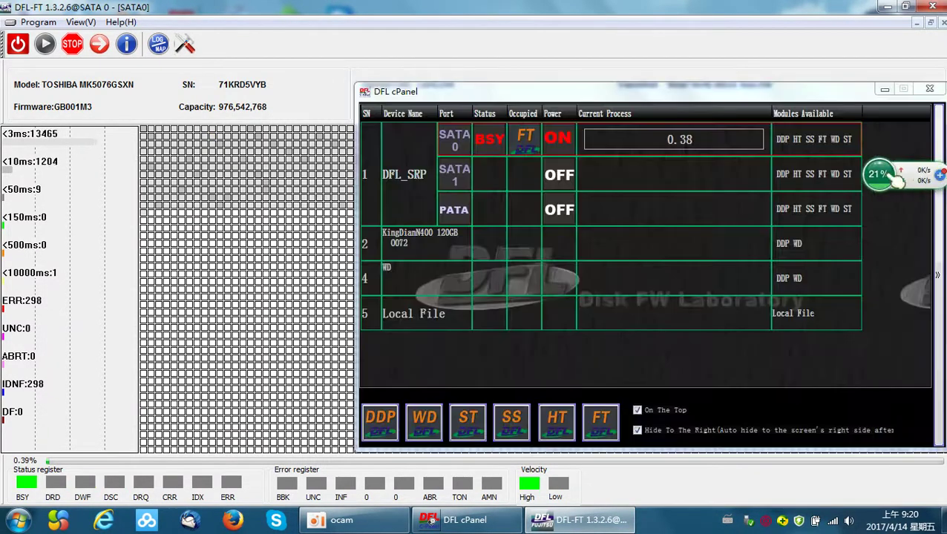
{"action": "mouse_move", "coordinate": [891, 192]}
{"action": "left_click", "coordinate": [897, 414]}
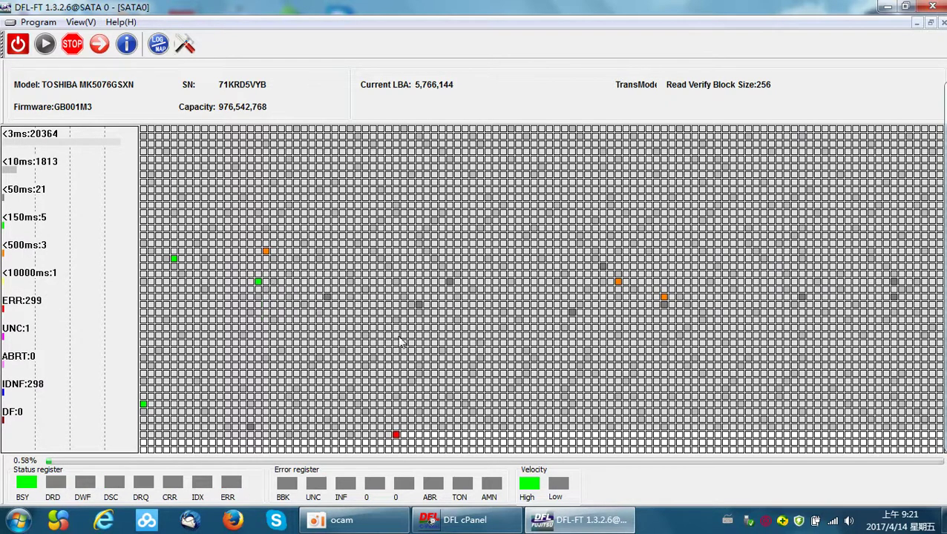
Stop the running surface scan and close the scan window.
{"action": "mouse_move", "coordinate": [397, 435]}
{"action": "mouse_move", "coordinate": [663, 299]}
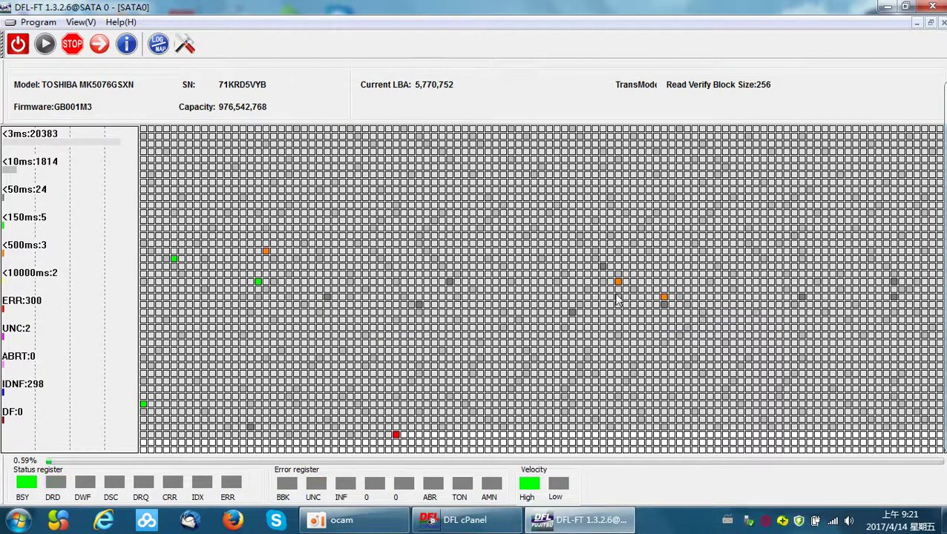
{"action": "mouse_move", "coordinate": [266, 295]}
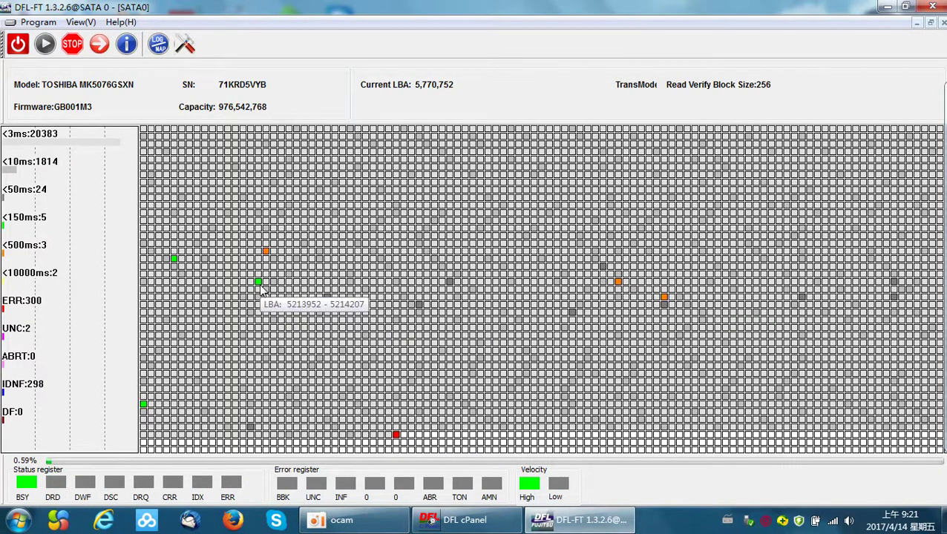
{"action": "mouse_move", "coordinate": [299, 272]}
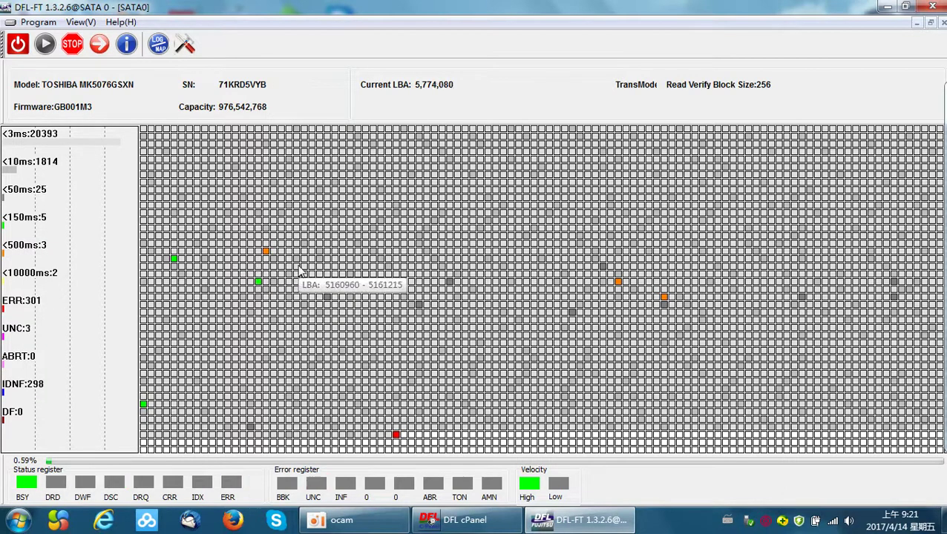
{"action": "mouse_move", "coordinate": [448, 311]}
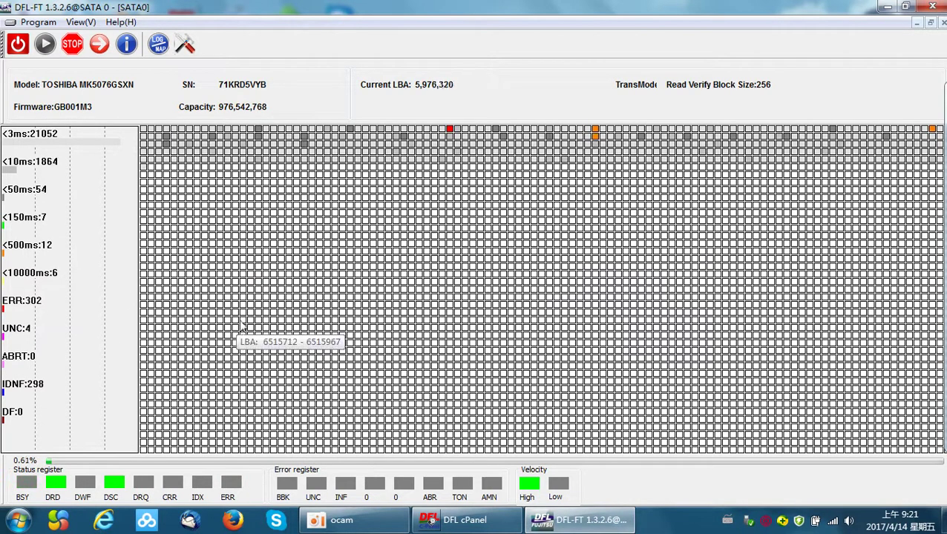
{"action": "mouse_move", "coordinate": [387, 284]}
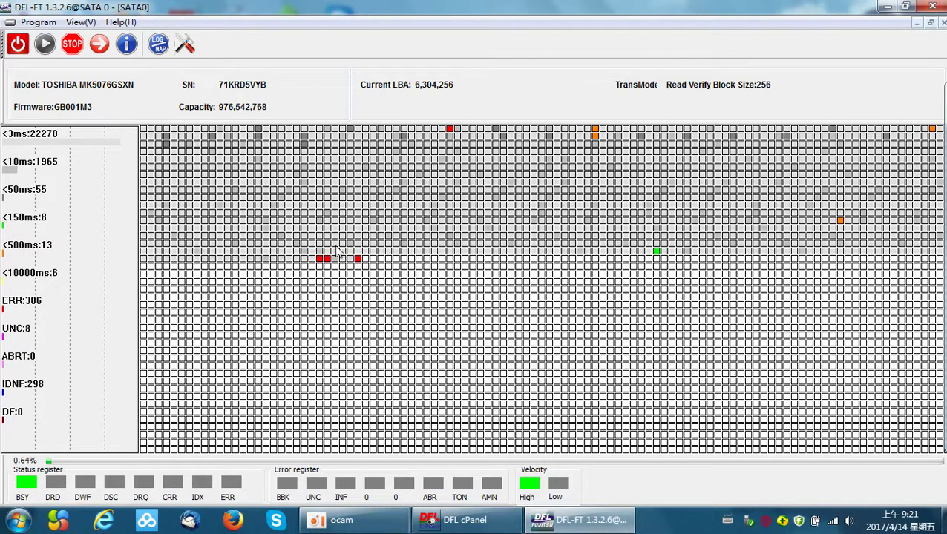
{"action": "left_click", "coordinate": [72, 46]}
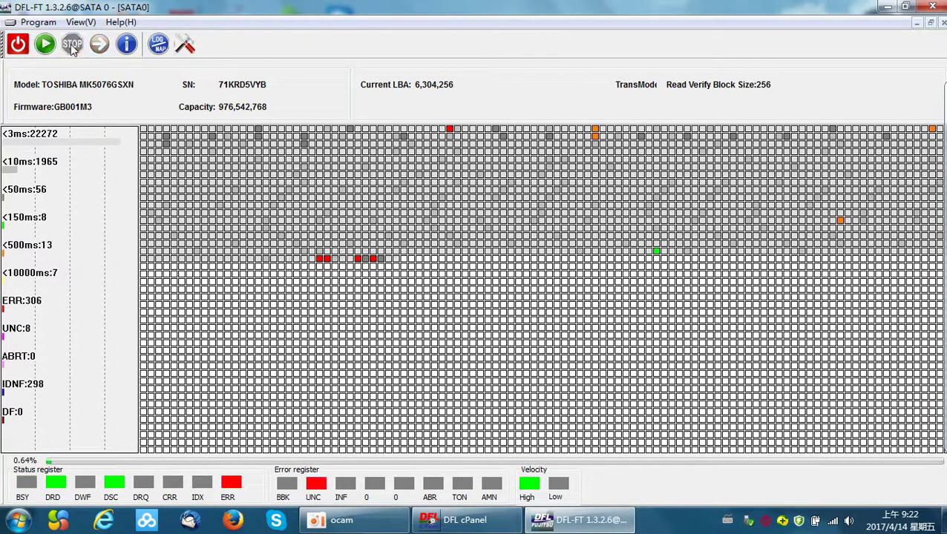
{"action": "left_click", "coordinate": [942, 23]}
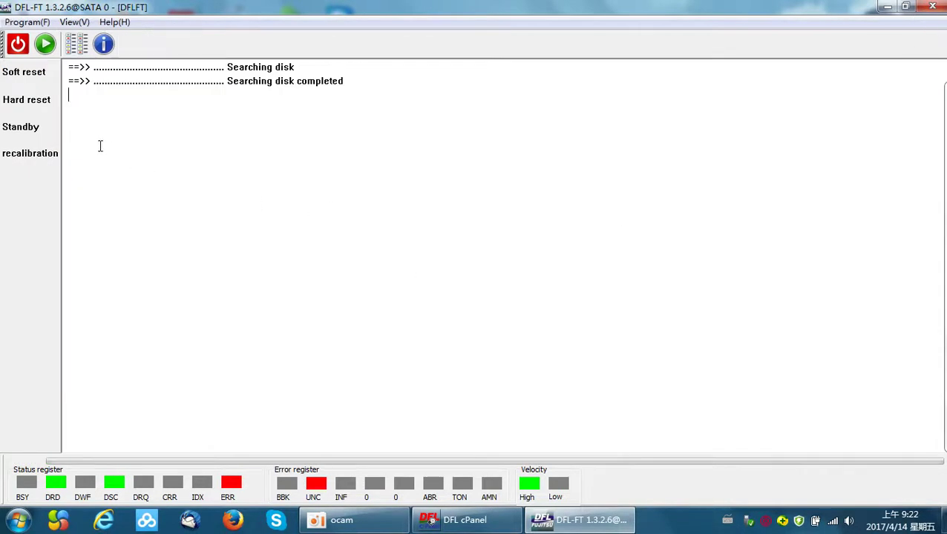
Open the Toshiba tool with the drive's details obtained, continuing with the existing firmware folder in D:\DFLTask\ and communicating only over ATA.
{"action": "left_click", "coordinate": [45, 46]}
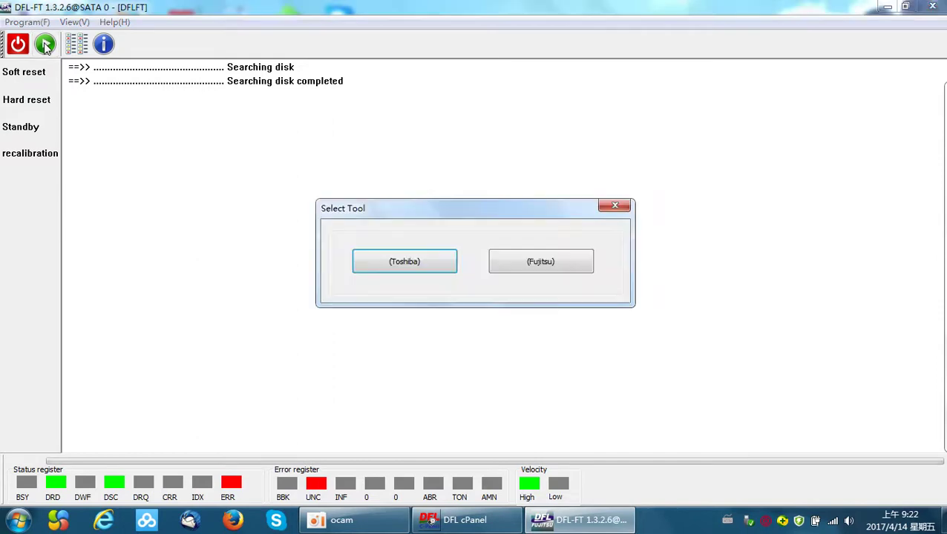
{"action": "left_click", "coordinate": [417, 265]}
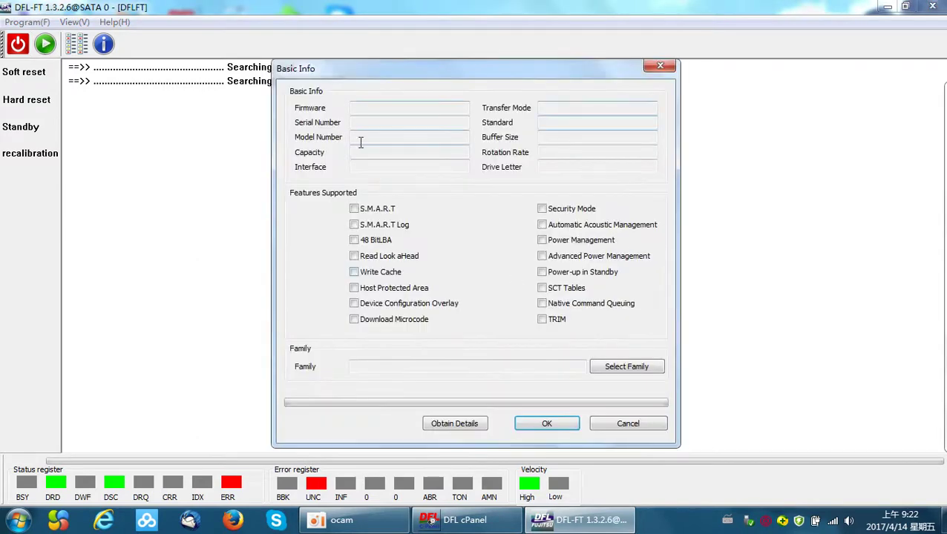
{"action": "left_click", "coordinate": [463, 424]}
{"action": "left_click", "coordinate": [552, 427]}
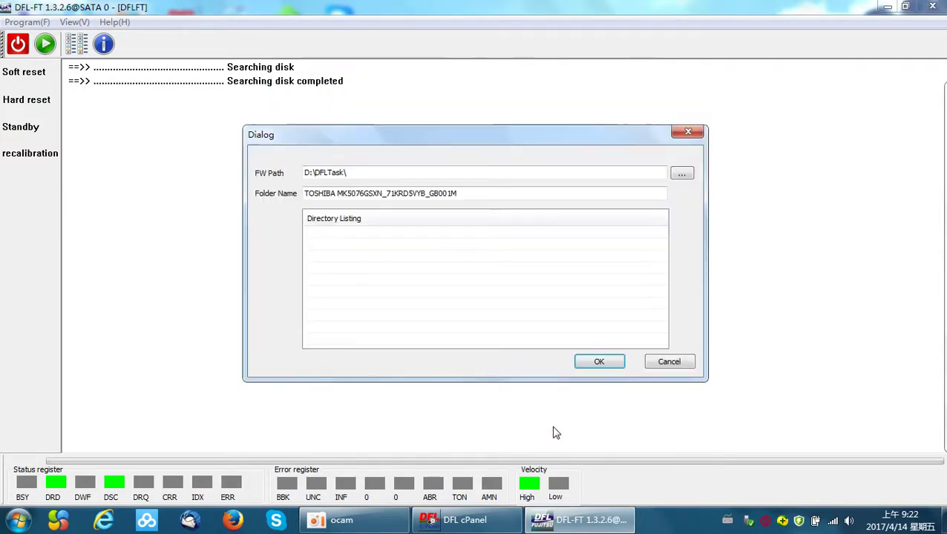
{"action": "left_click", "coordinate": [599, 363]}
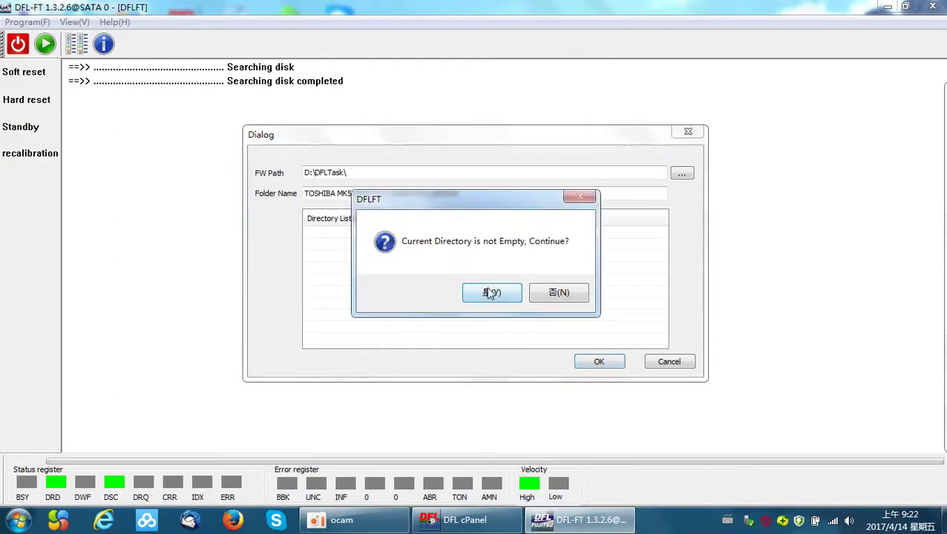
{"action": "left_click", "coordinate": [490, 293]}
{"action": "left_click", "coordinate": [400, 284]}
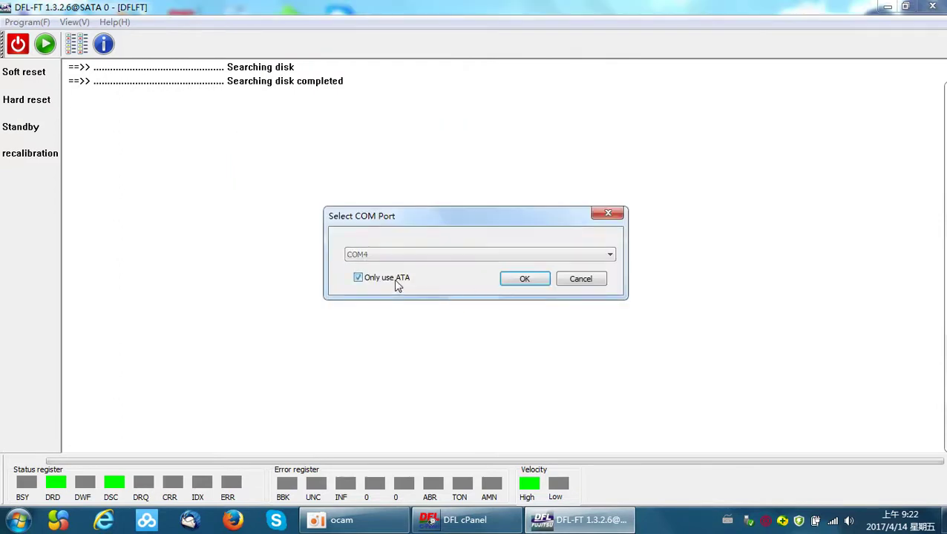
{"action": "left_click", "coordinate": [530, 279]}
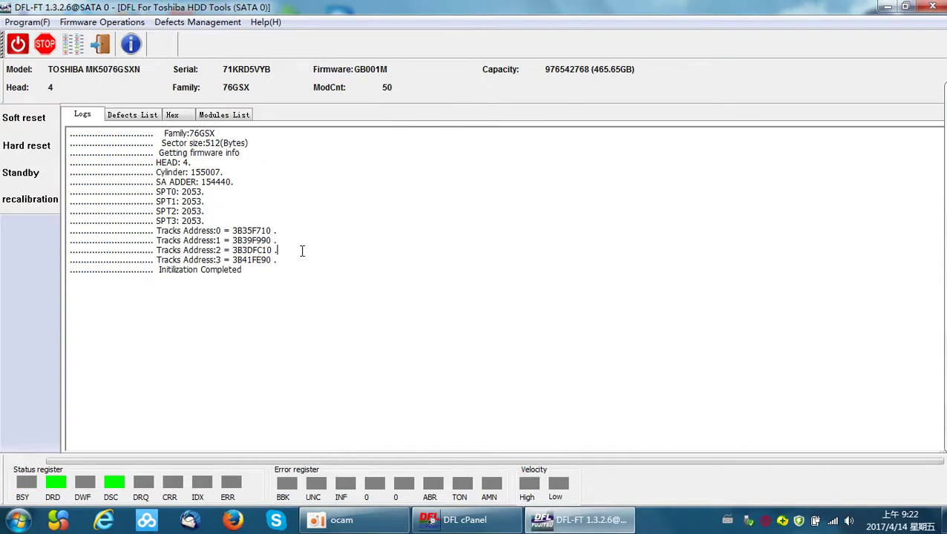
View the drive's P-List and look through its cylinder, head, sector and PBA entries.
{"action": "left_click", "coordinate": [197, 22]}
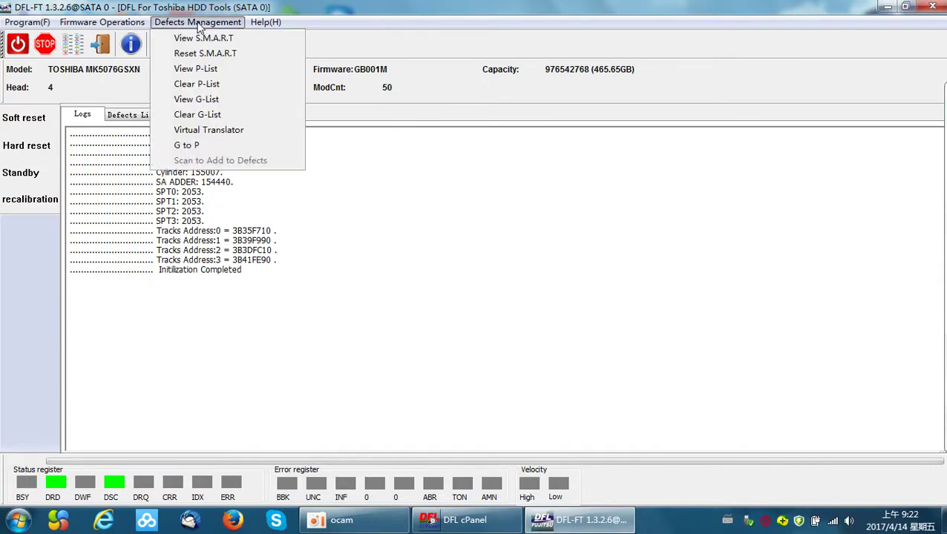
{"action": "left_click", "coordinate": [206, 72]}
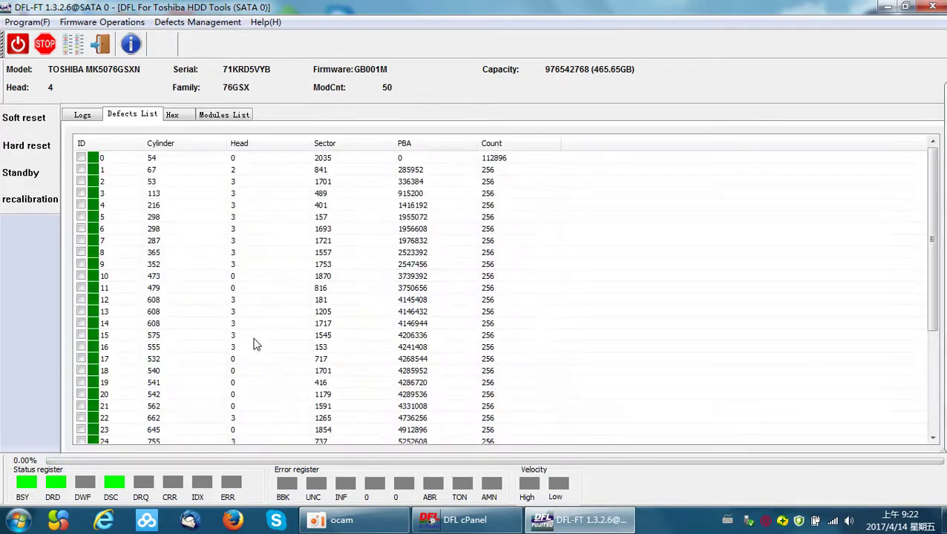
{"action": "scroll", "coordinate": [250, 296], "scroll_direction": "down", "scroll_amount": 5}
{"action": "scroll", "coordinate": [258, 298], "scroll_direction": "up", "scroll_amount": 5}
{"action": "scroll", "coordinate": [234, 287], "scroll_direction": "down", "scroll_amount": 5}
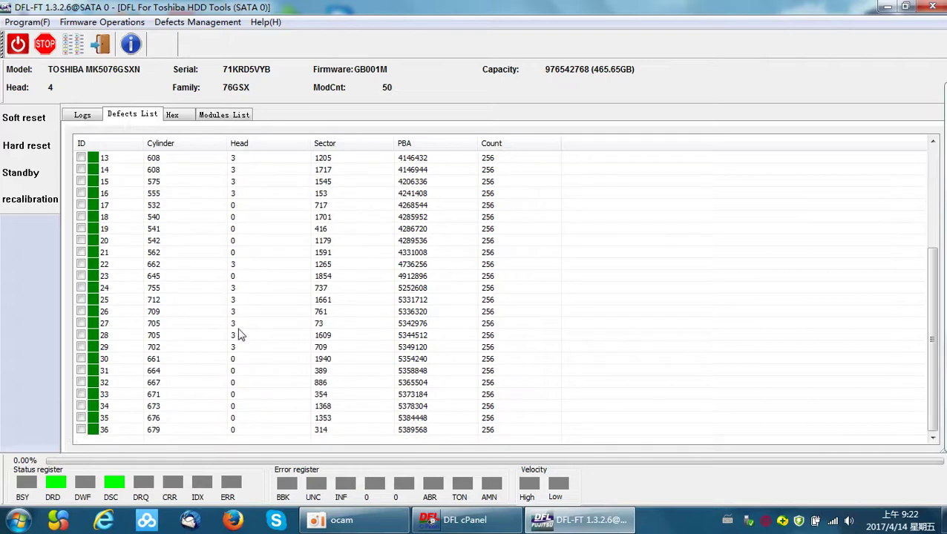
{"action": "scroll", "coordinate": [239, 335], "scroll_direction": "up", "scroll_amount": 5}
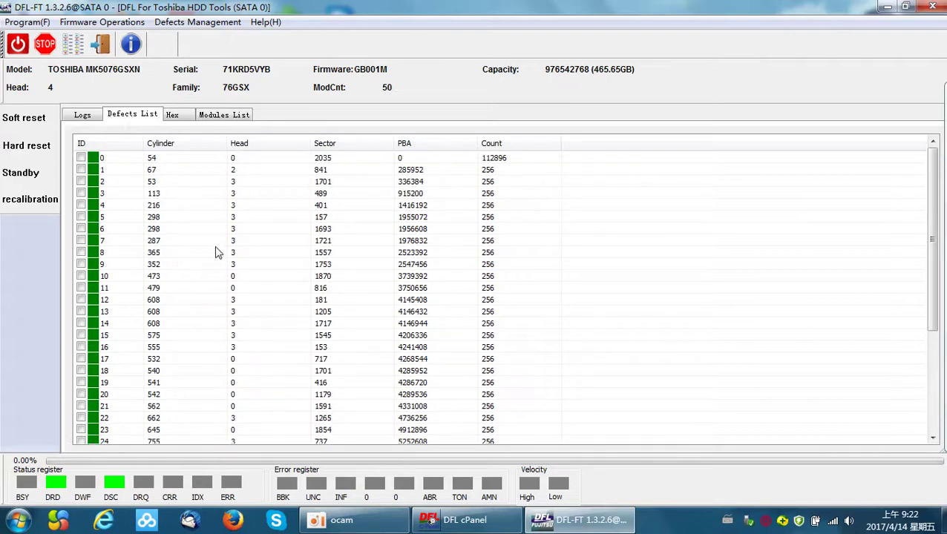
{"action": "scroll", "coordinate": [178, 267], "scroll_direction": "down", "scroll_amount": 5}
{"action": "scroll", "coordinate": [204, 286], "scroll_direction": "up", "scroll_amount": 5}
{"action": "left_click", "coordinate": [184, 240]}
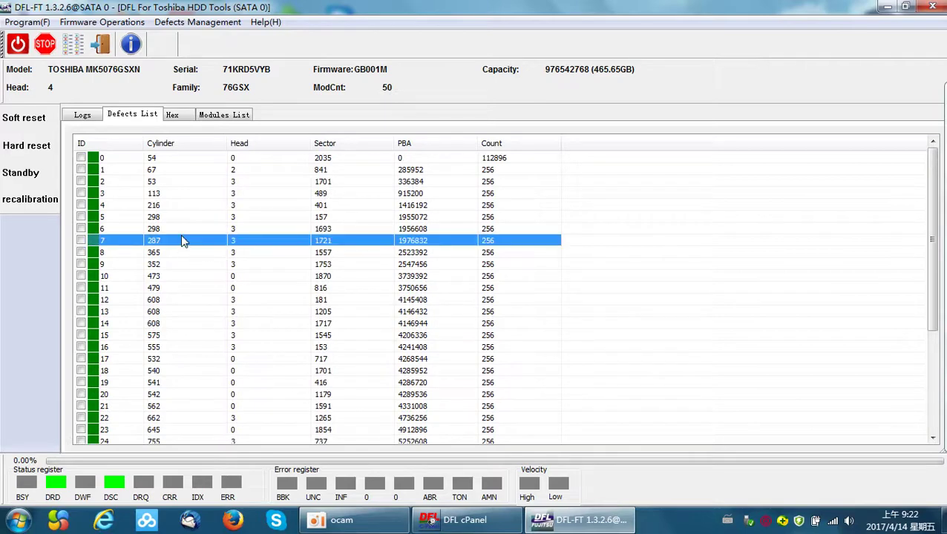
Clear the P-List and check the operation log.
{"action": "left_click", "coordinate": [198, 22]}
{"action": "left_click", "coordinate": [192, 87]}
{"action": "left_click", "coordinate": [82, 117]}
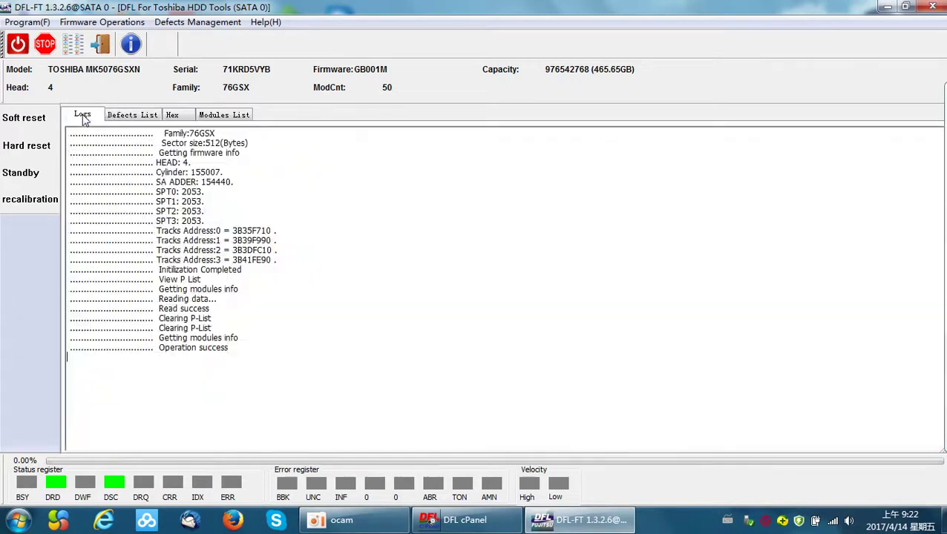
Select all entries still shown in the defects list and delete them.
{"action": "left_click", "coordinate": [113, 117]}
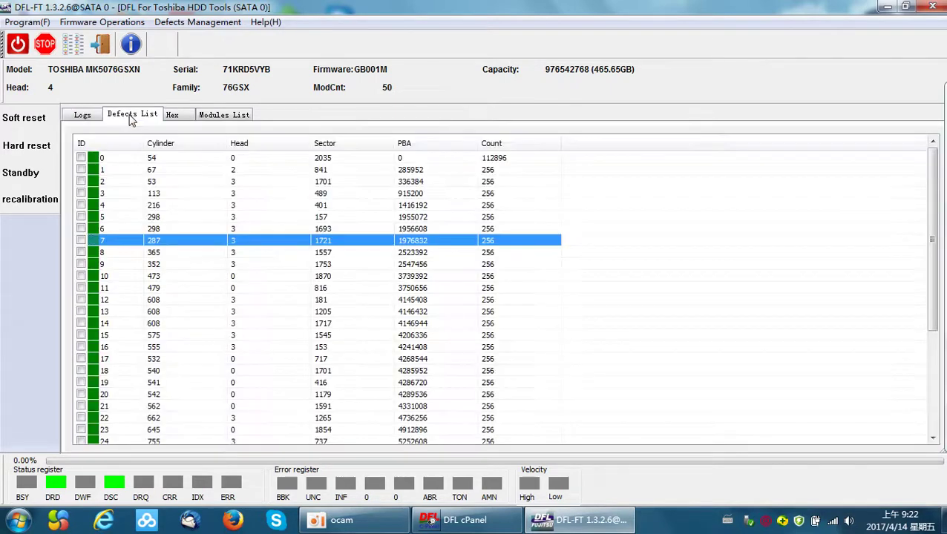
{"action": "scroll", "coordinate": [189, 205], "scroll_direction": "down", "scroll_amount": 4}
{"action": "scroll", "coordinate": [189, 205], "scroll_direction": "up", "scroll_amount": 4}
{"action": "right_click", "coordinate": [127, 171]}
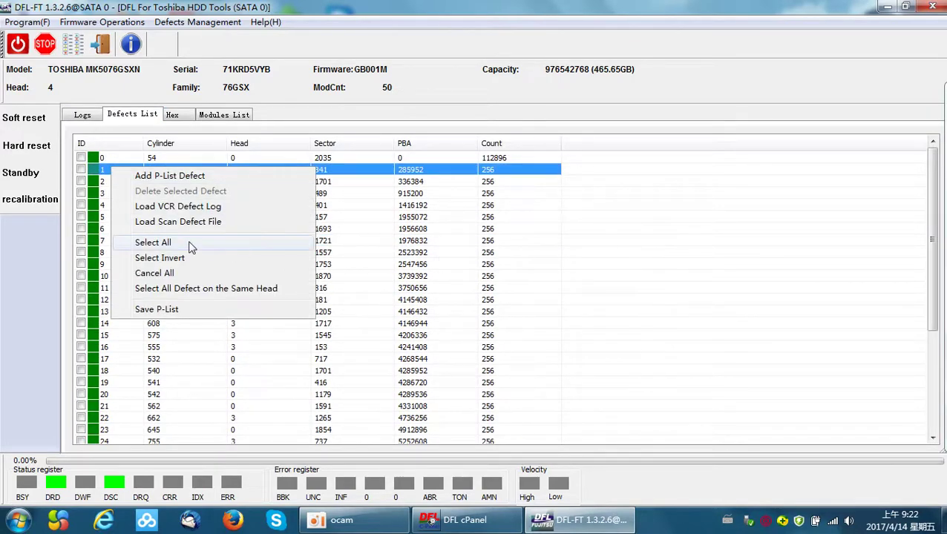
{"action": "left_click", "coordinate": [155, 243]}
{"action": "right_click", "coordinate": [148, 196]}
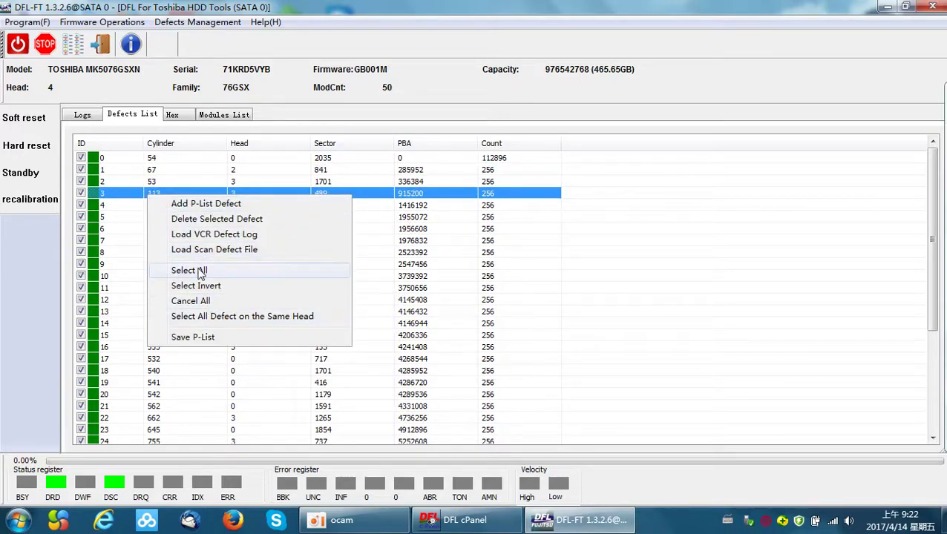
{"action": "left_click", "coordinate": [242, 219]}
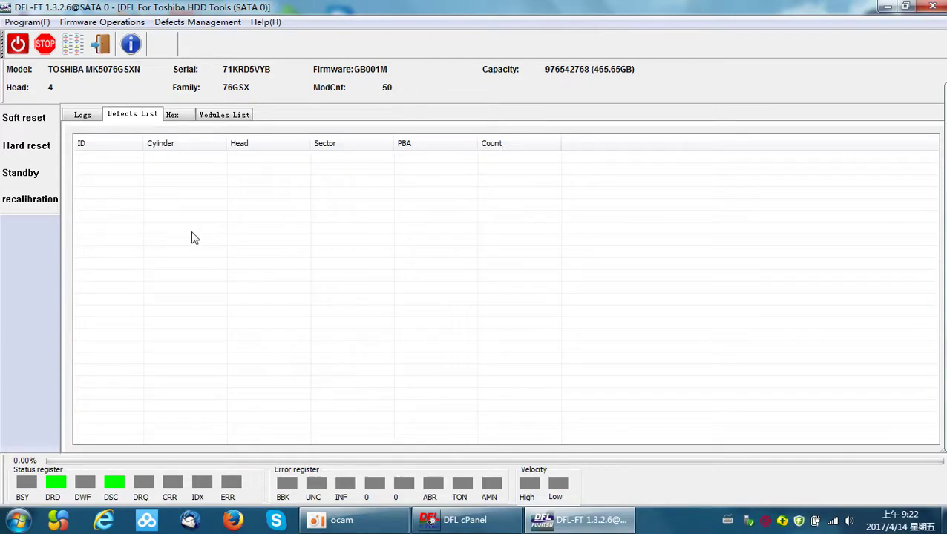
Open the file selection for loading a scan defect file into the empty defects list.
{"action": "right_click", "coordinate": [213, 217]}
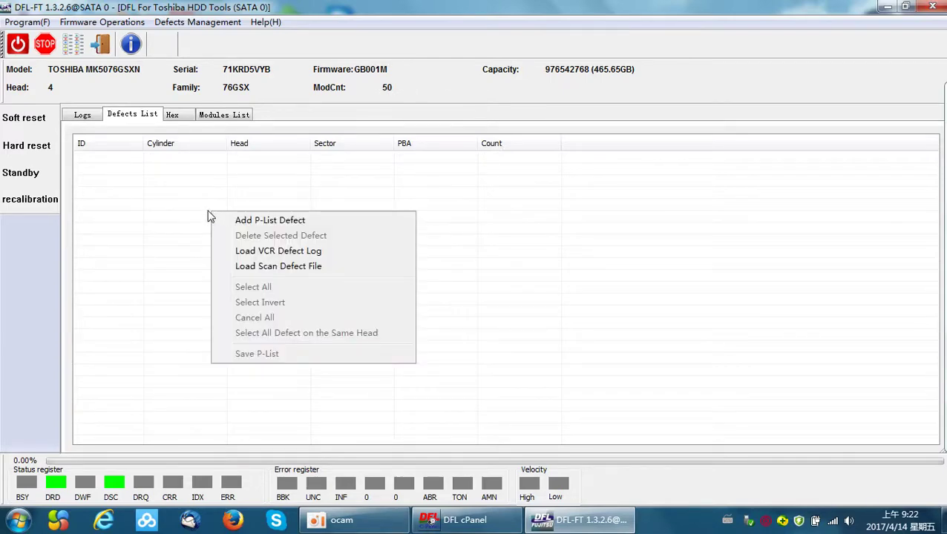
{"action": "right_click", "coordinate": [170, 199]}
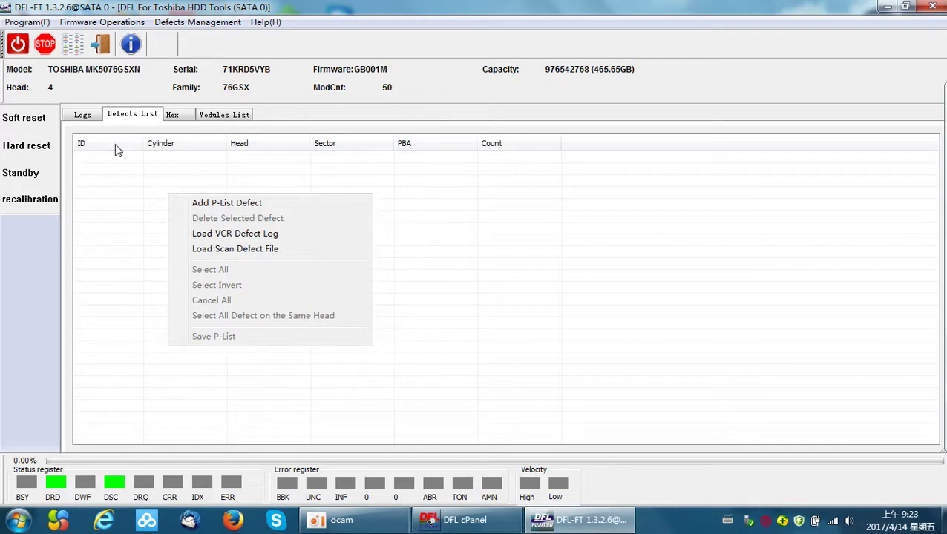
{"action": "left_click", "coordinate": [240, 252]}
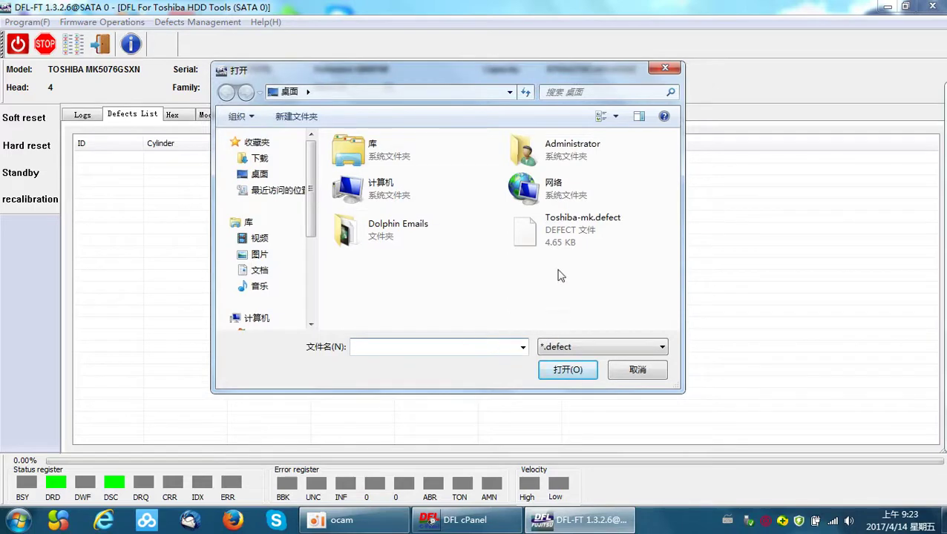
Try to load Toshiba-mk.defect from the desktop, then clear the file name.
{"action": "left_click", "coordinate": [550, 243]}
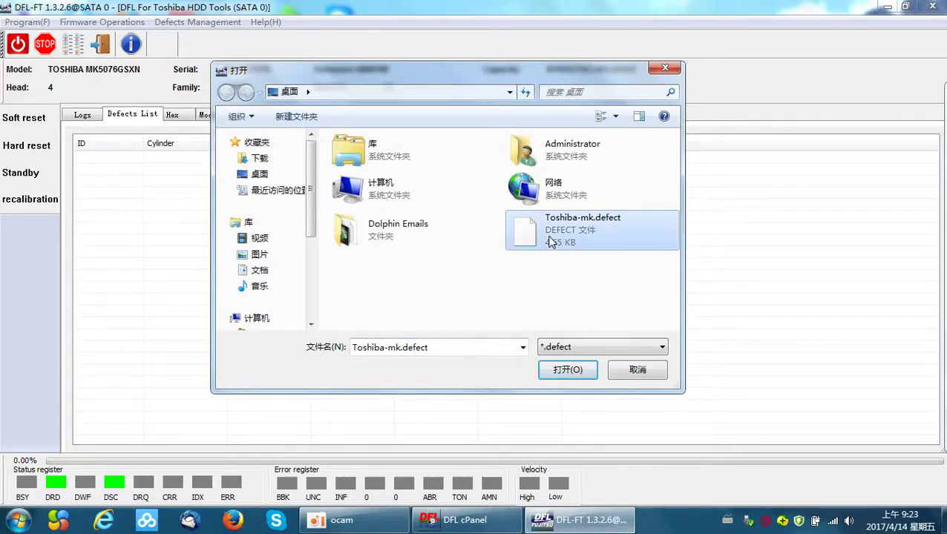
{"action": "double_click", "coordinate": [550, 243]}
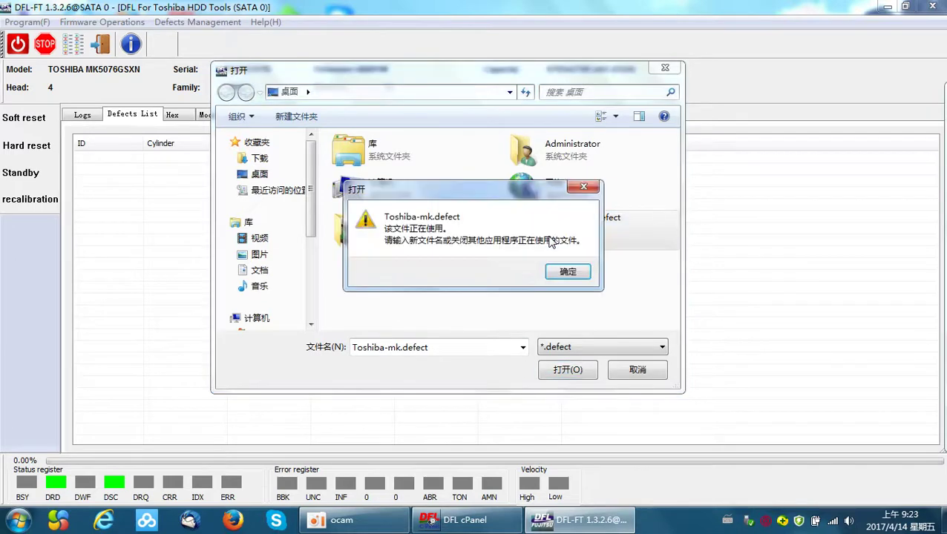
{"action": "left_click", "coordinate": [567, 273]}
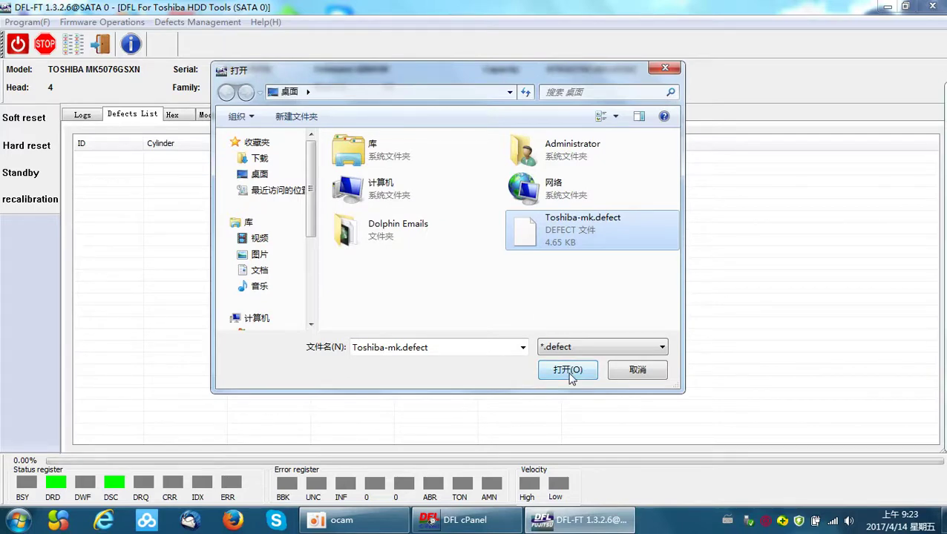
{"action": "left_click", "coordinate": [571, 378]}
{"action": "left_click", "coordinate": [567, 273]}
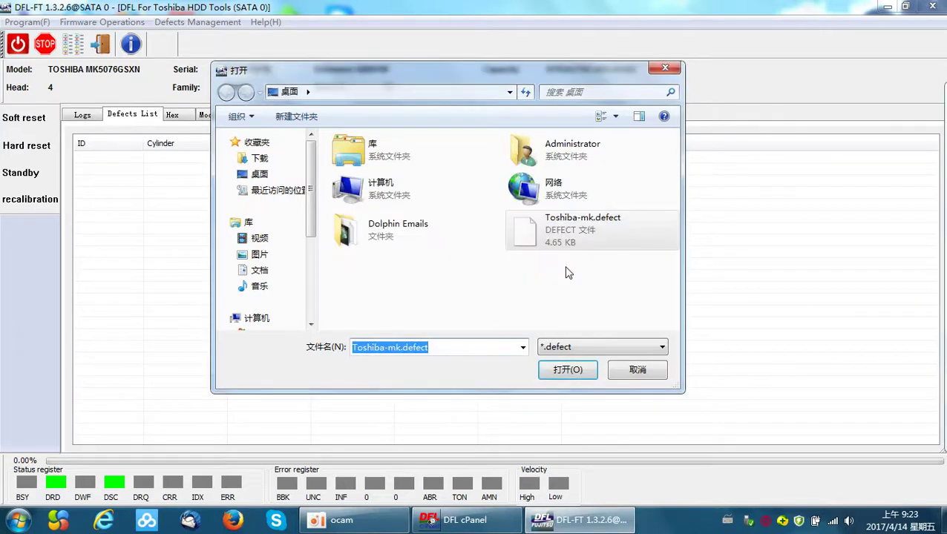
{"action": "key", "text": "BackSpace"}
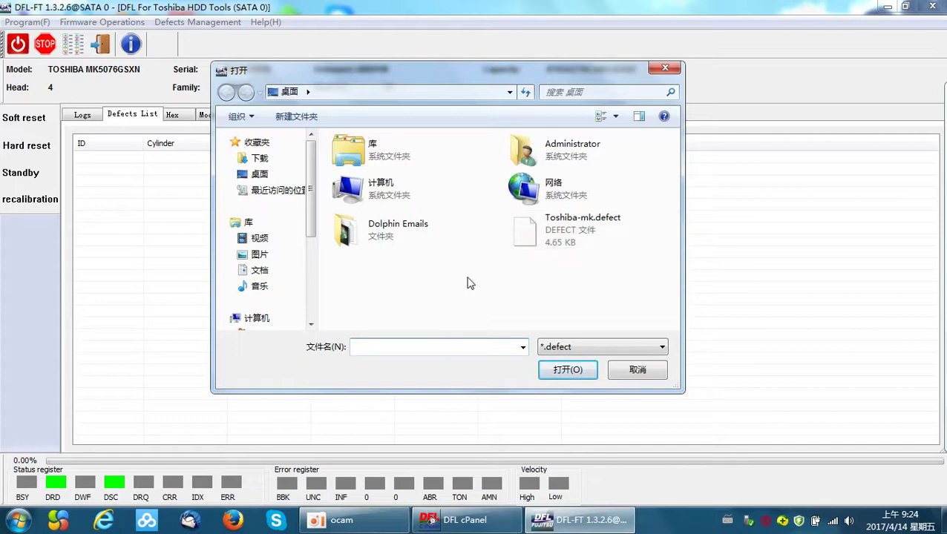
Load Toshiba-mk.defect with all its entries into the defects list and look through the loaded defects.
{"action": "double_click", "coordinate": [545, 230]}
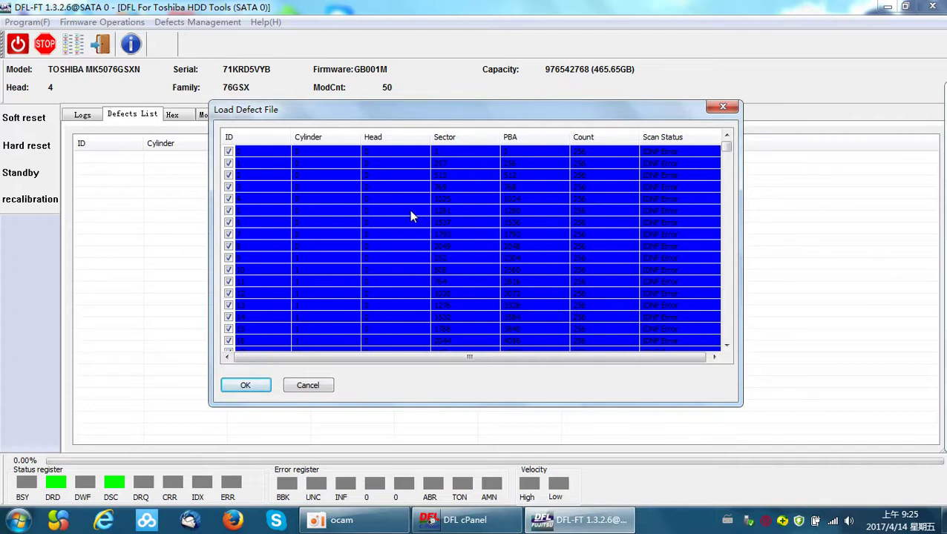
{"action": "left_click", "coordinate": [246, 386]}
{"action": "scroll", "coordinate": [332, 358], "scroll_direction": "down", "scroll_amount": 6}
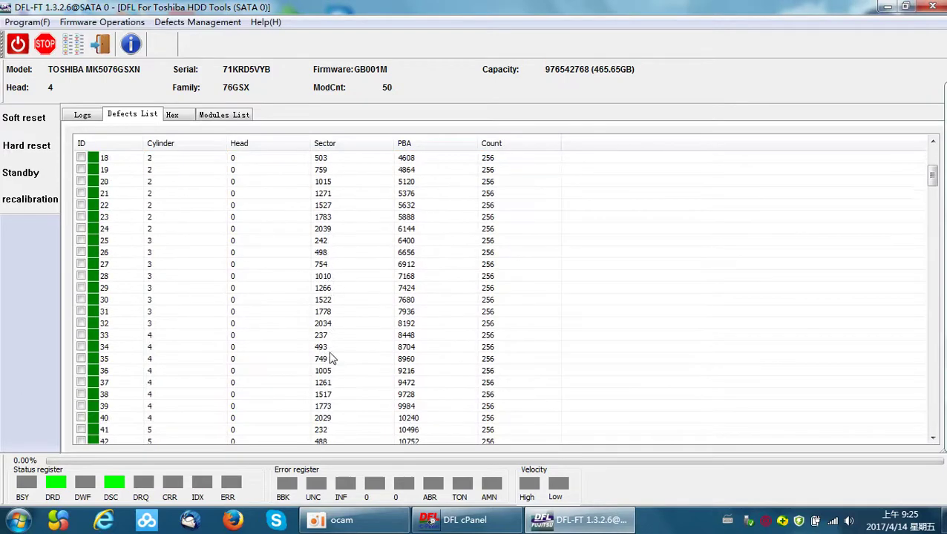
{"action": "scroll", "coordinate": [331, 359], "scroll_direction": "down", "scroll_amount": 20}
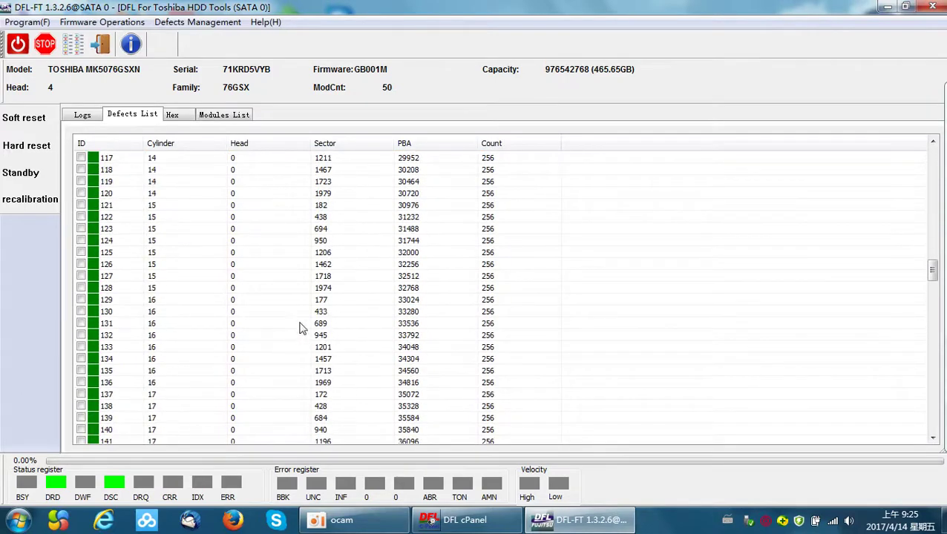
{"action": "scroll", "coordinate": [301, 327], "scroll_direction": "down", "scroll_amount": 20}
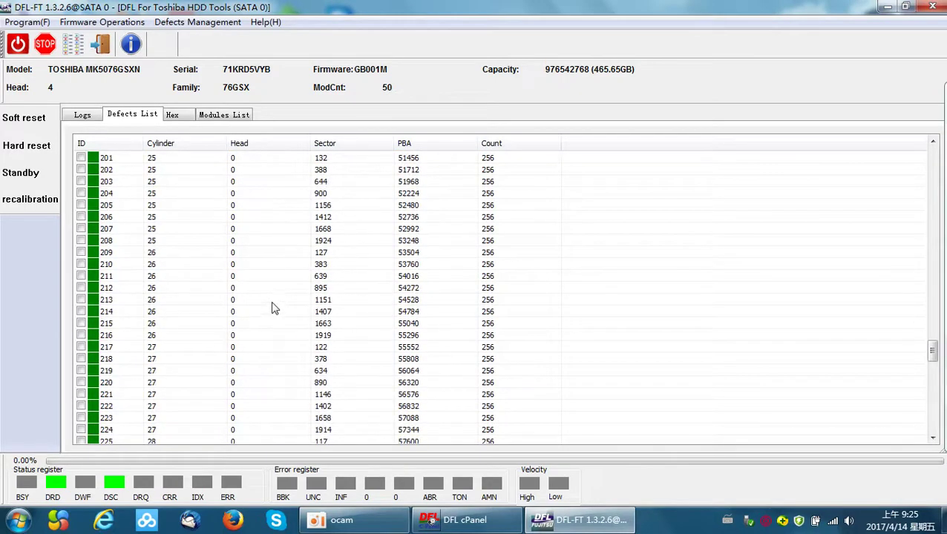
{"action": "scroll", "coordinate": [272, 307], "scroll_direction": "down", "scroll_amount": 14}
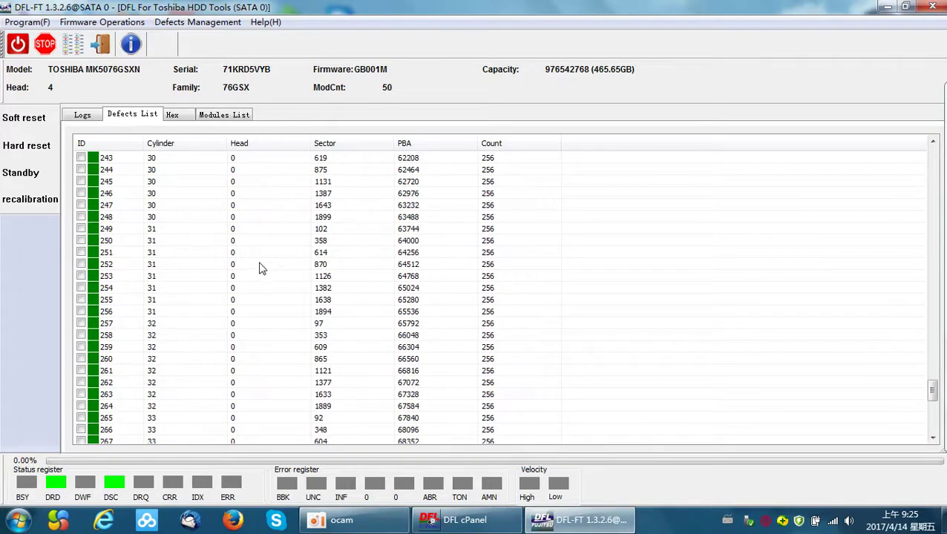
{"action": "scroll", "coordinate": [267, 271], "scroll_direction": "down", "scroll_amount": 6}
{"action": "scroll", "coordinate": [270, 273], "scroll_direction": "up", "scroll_amount": 19}
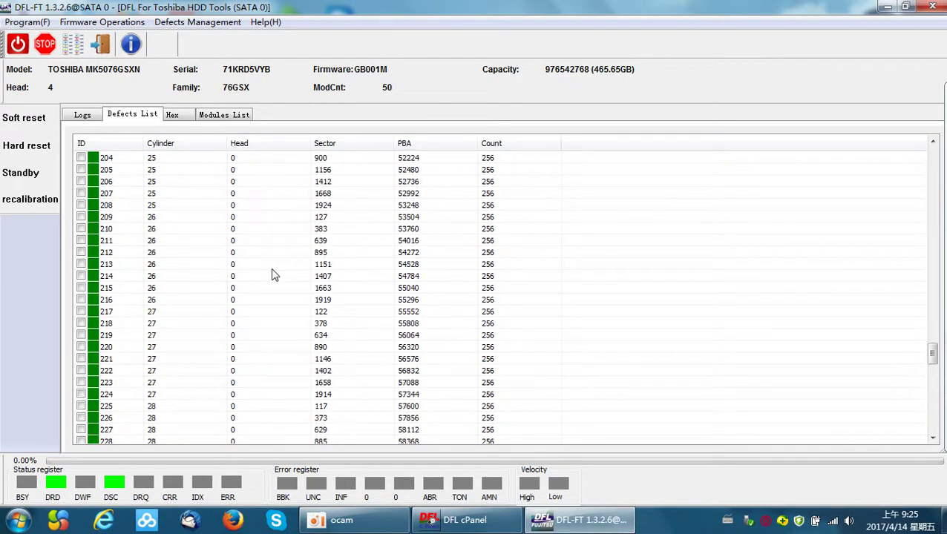
{"action": "scroll", "coordinate": [304, 339], "scroll_direction": "up", "scroll_amount": 20}
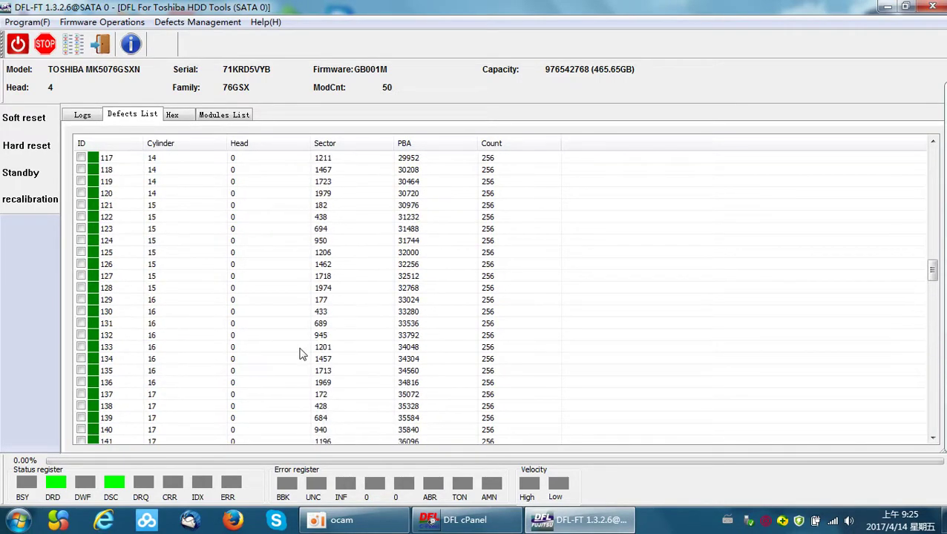
{"action": "scroll", "coordinate": [302, 354], "scroll_direction": "up", "scroll_amount": 5}
Save the loaded defects to the drive as its P-List.
{"action": "right_click", "coordinate": [272, 230]}
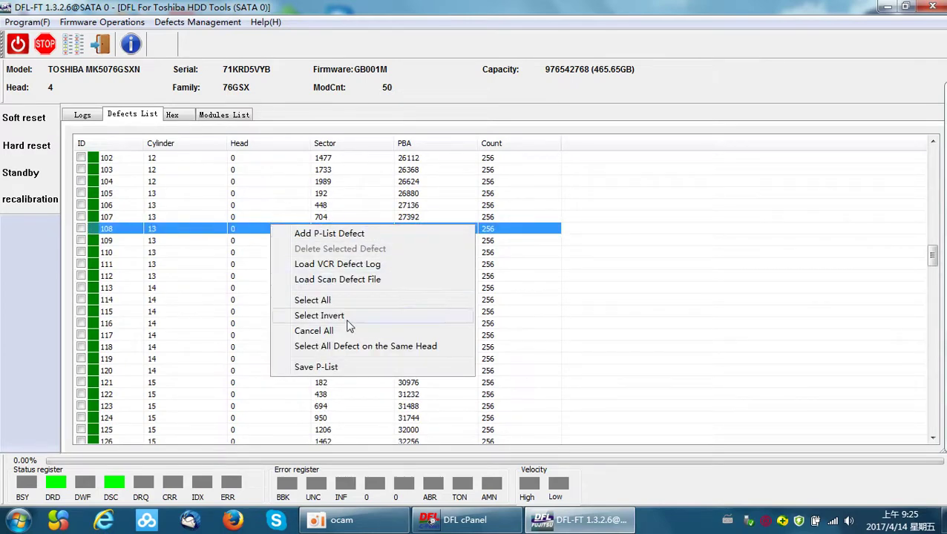
{"action": "left_click", "coordinate": [345, 368]}
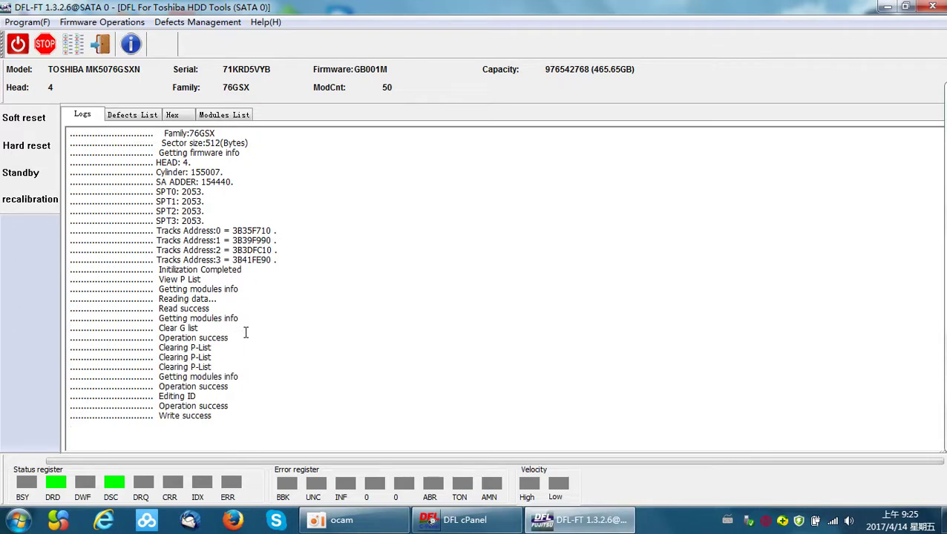
{"action": "left_click", "coordinate": [255, 413]}
Exit the Toshiba tool and power-cycle the drive.
{"action": "left_click", "coordinate": [100, 46]}
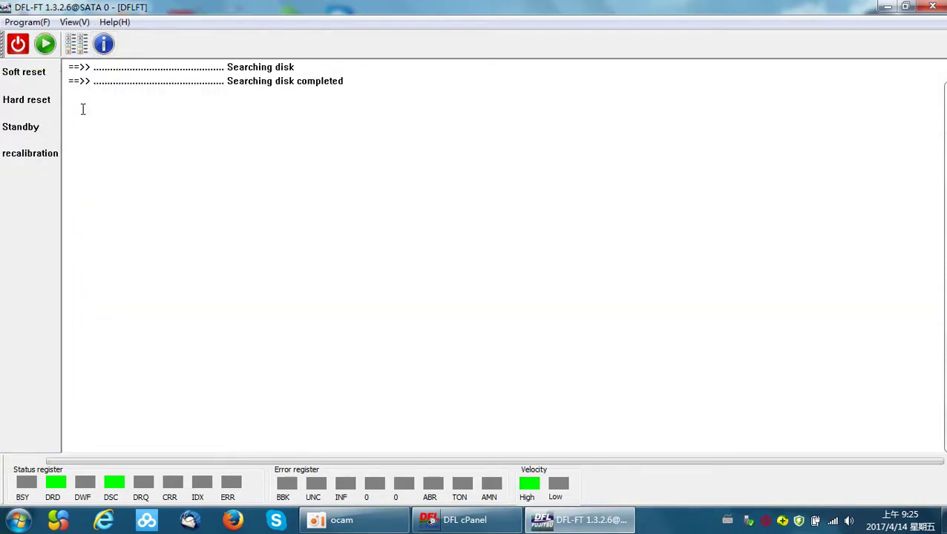
{"action": "left_click", "coordinate": [19, 46]}
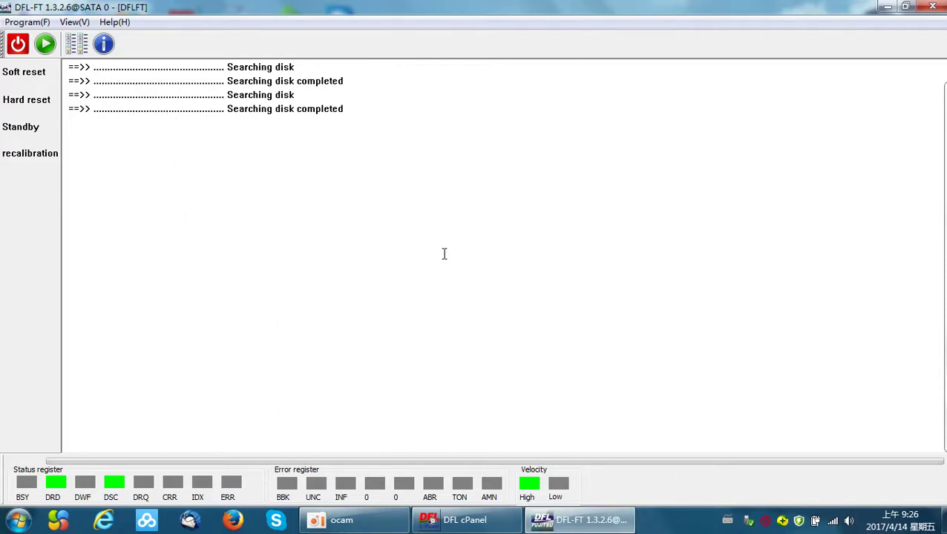
Open the drive's scan window and set the scan type to Write, accepting continued use of the existing log file.
{"action": "left_click", "coordinate": [73, 50]}
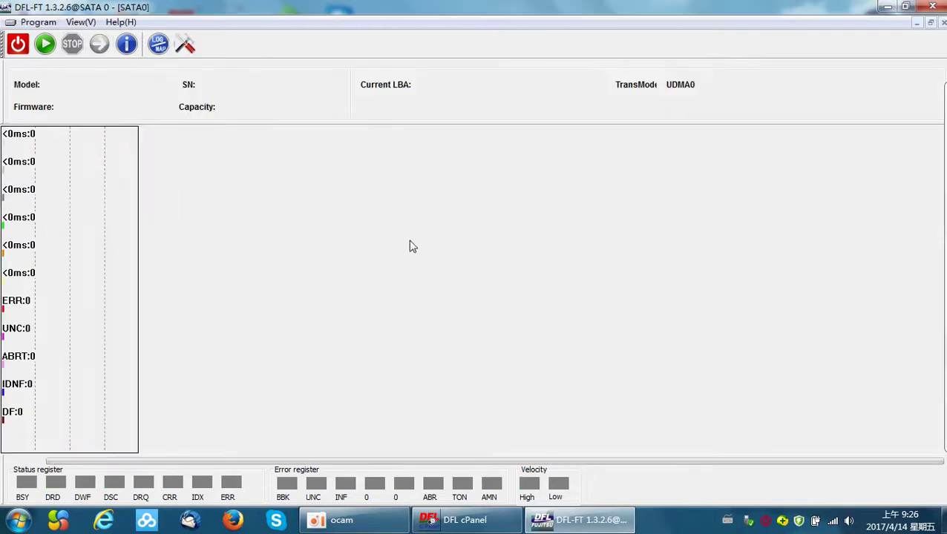
{"action": "left_click", "coordinate": [185, 44]}
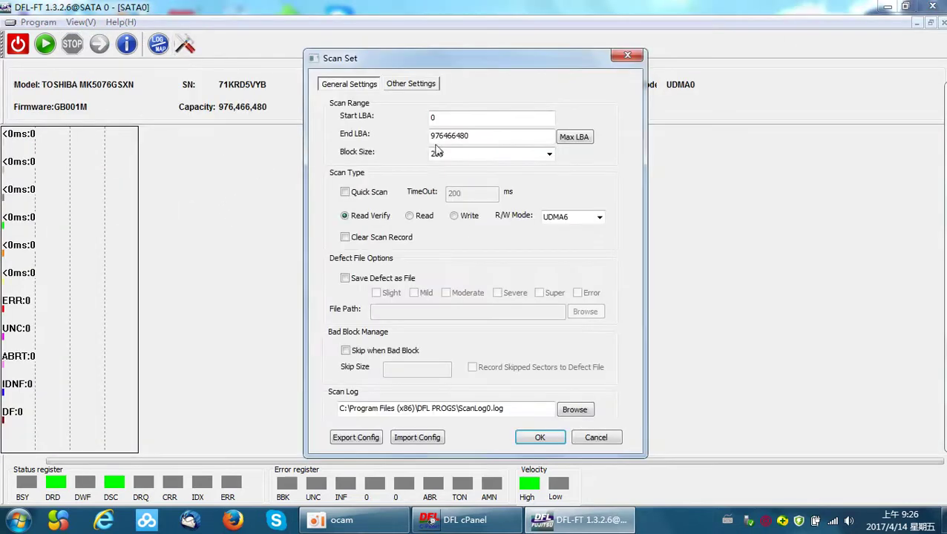
{"action": "left_click", "coordinate": [464, 216]}
{"action": "left_click", "coordinate": [539, 437]}
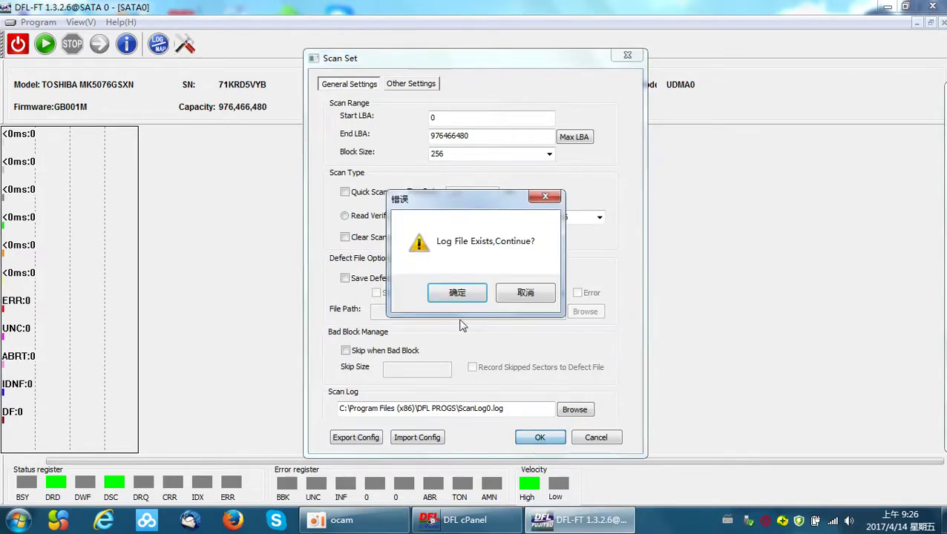
{"action": "left_click", "coordinate": [457, 293]}
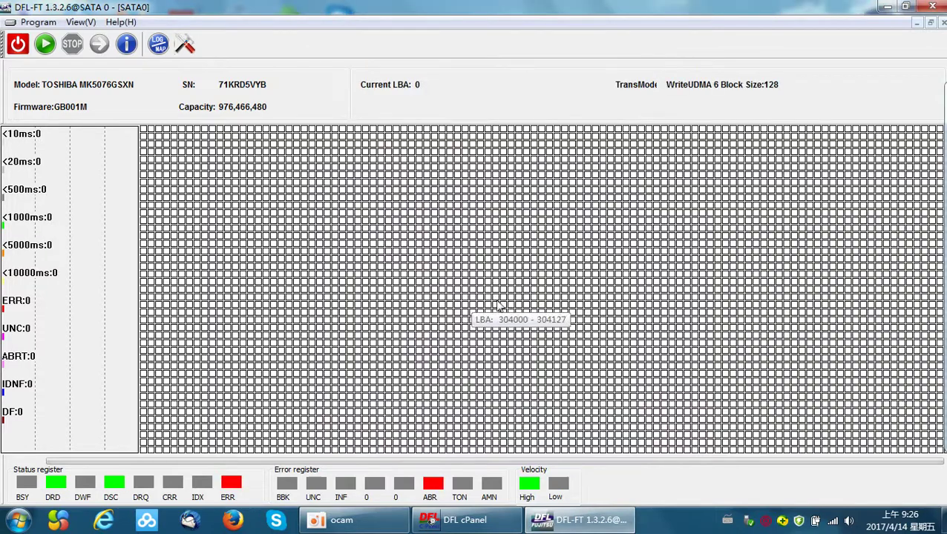
Run the write scan over the first part of the drive and stop it.
{"action": "left_click", "coordinate": [46, 46]}
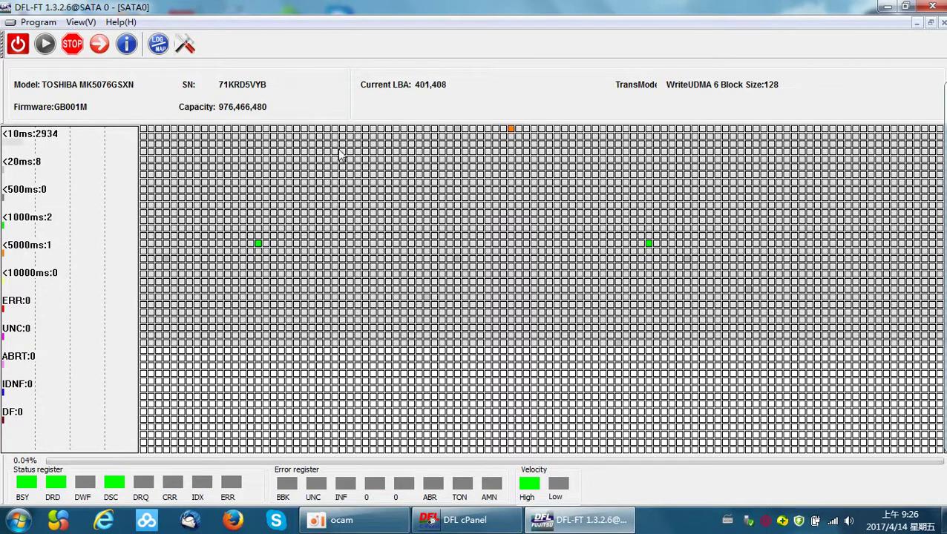
{"action": "left_click", "coordinate": [74, 47]}
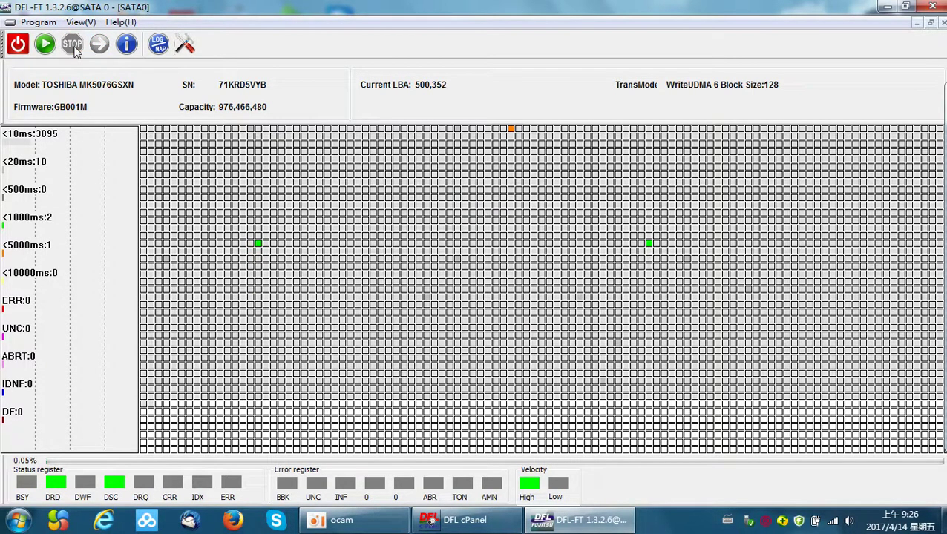